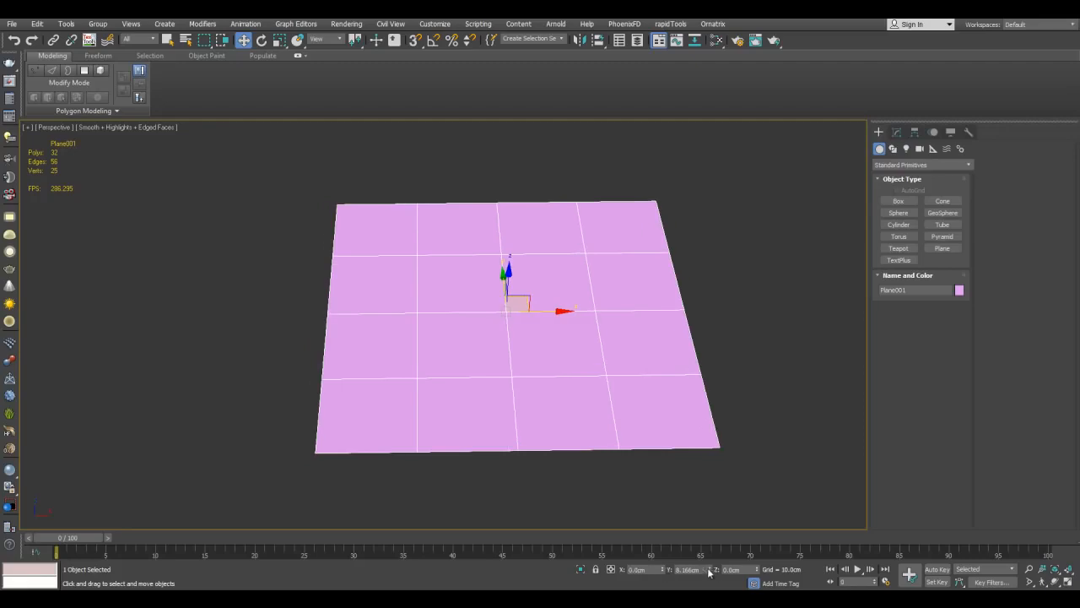
Reset the plane's Y position to 0 and change its object colour to a dark grey custom colour
{"action": "right_click", "coordinate": [710, 570]}
{"action": "left_click", "coordinate": [896, 133]}
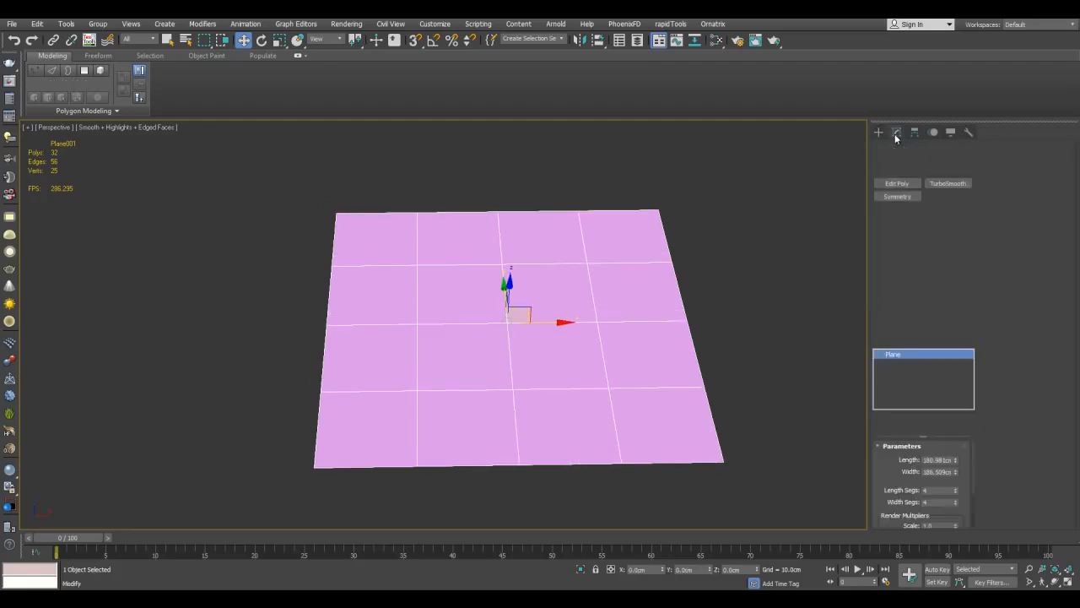
{"action": "left_click", "coordinate": [969, 149]}
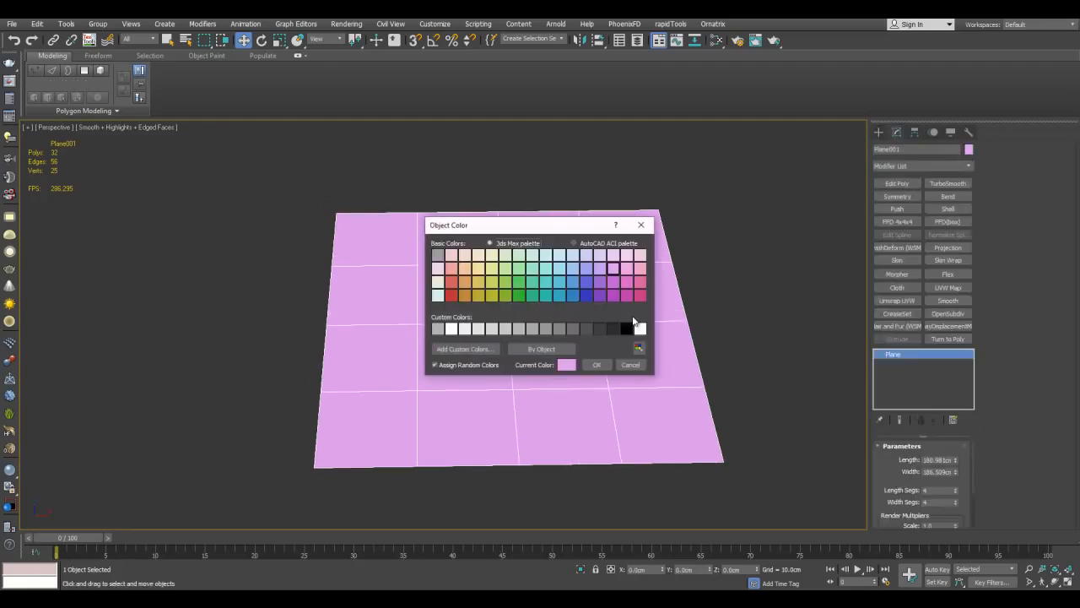
{"action": "left_click", "coordinate": [576, 331]}
{"action": "left_click", "coordinate": [596, 364]}
Add a TurboSmooth modifier with 1 iteration and an Edit Poly modifier to the plane
{"action": "middle_click_drag", "start_coordinate": [586, 229], "coordinate": [699, 256]}
{"action": "left_click", "coordinate": [948, 183]}
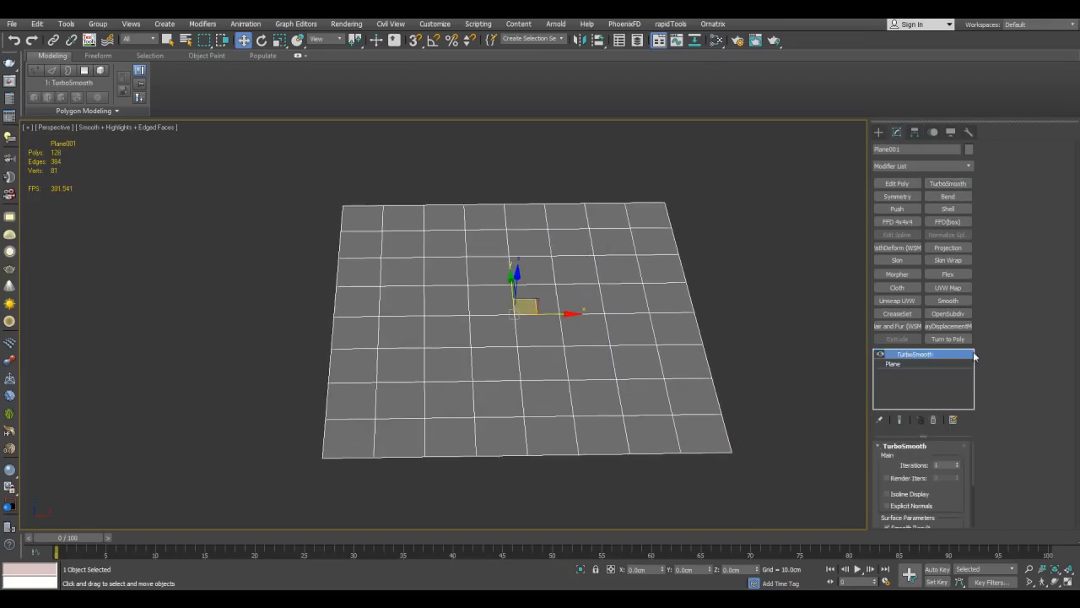
{"action": "left_click", "coordinate": [897, 183]}
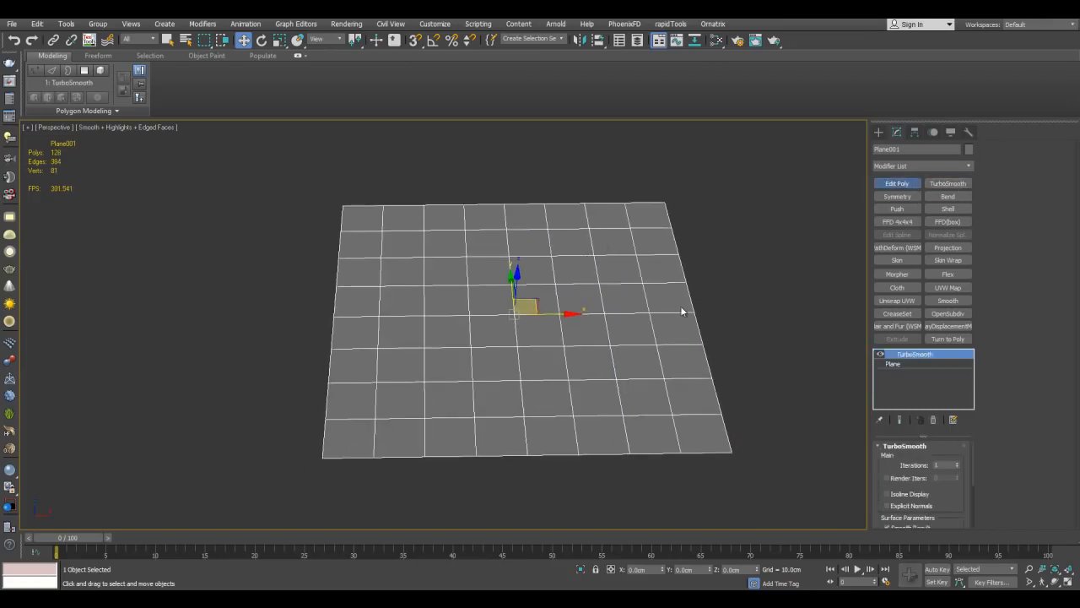
{"action": "key", "text": "q"}
Select all edges of the plane and apply a standard chamfer with one segment to form narrow strips between the squares
{"action": "key", "text": "ctrl+a"}
{"action": "scroll", "coordinate": [557, 236], "scroll_direction": "up", "scroll_amount": 4}
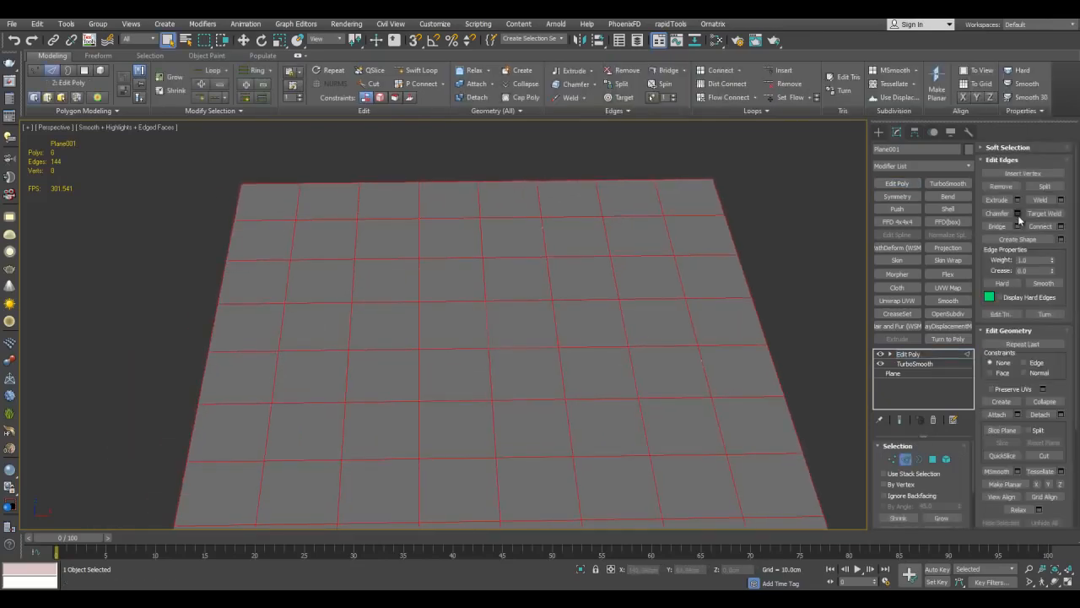
{"action": "left_click", "coordinate": [1018, 214]}
{"action": "left_click_drag", "start_coordinate": [588, 310], "coordinate": [604, 240]}
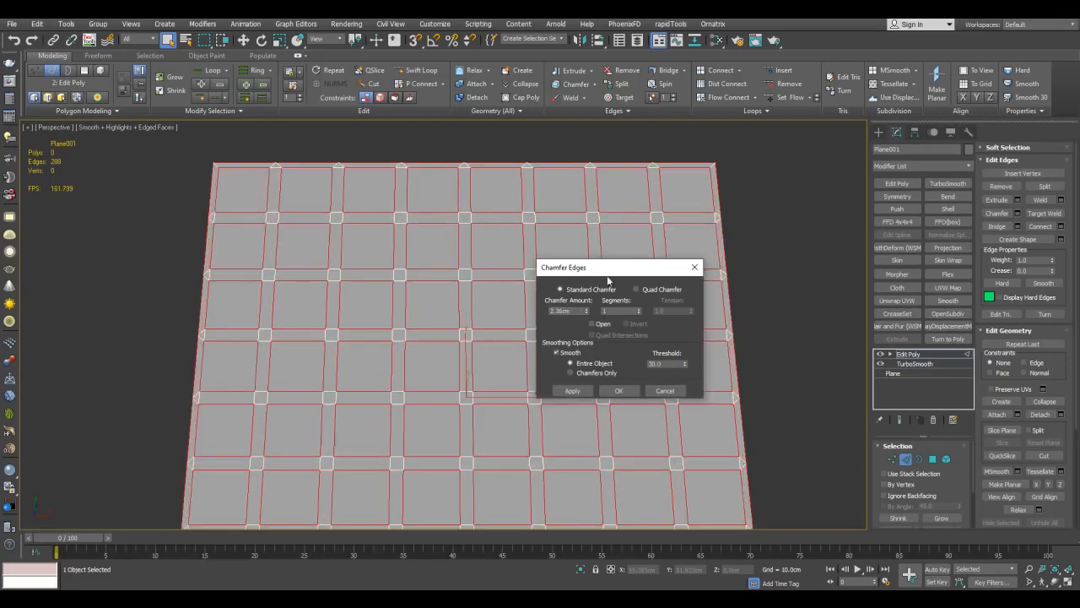
{"action": "left_click", "coordinate": [619, 390]}
{"action": "scroll", "coordinate": [733, 314], "scroll_direction": "down", "scroll_amount": 3}
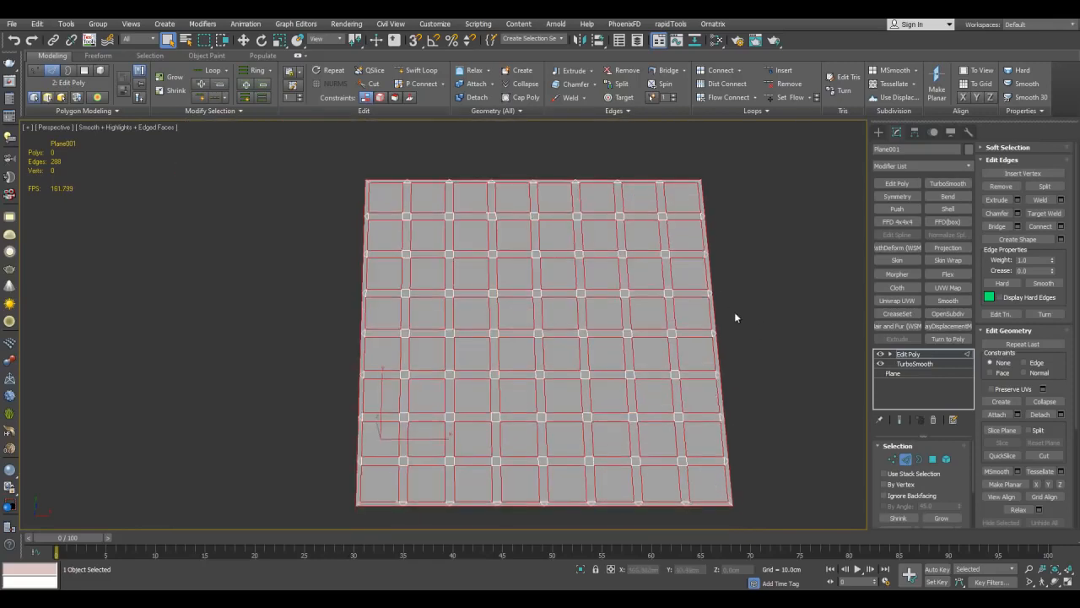
Select the plane's outer border and remove the thin chamfered faces along the perimeter
{"action": "left_click", "coordinate": [893, 356]}
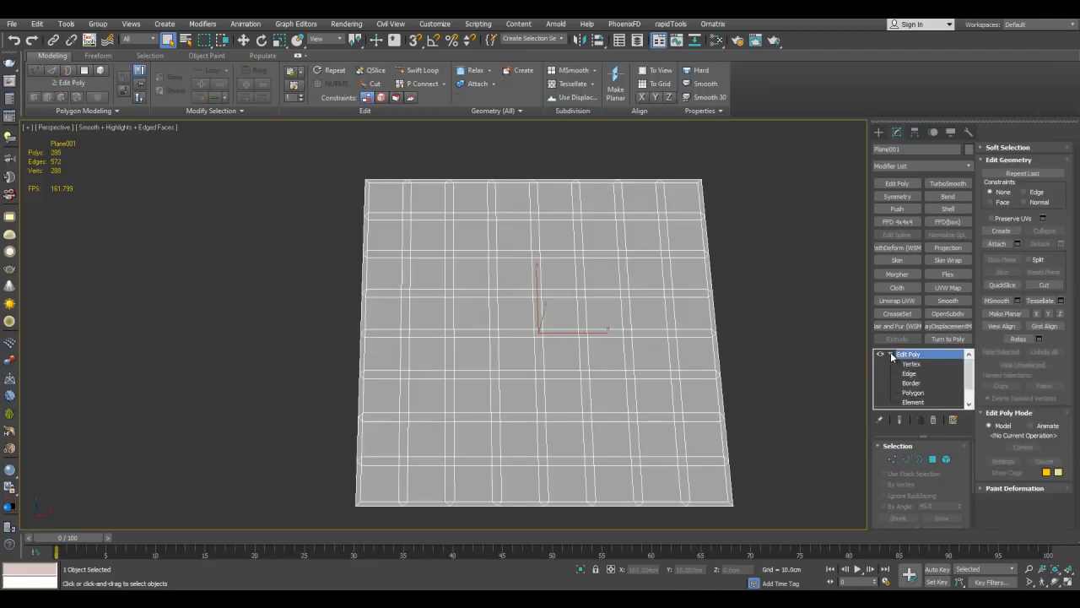
{"action": "left_click", "coordinate": [913, 385]}
{"action": "left_click", "coordinate": [716, 356]}
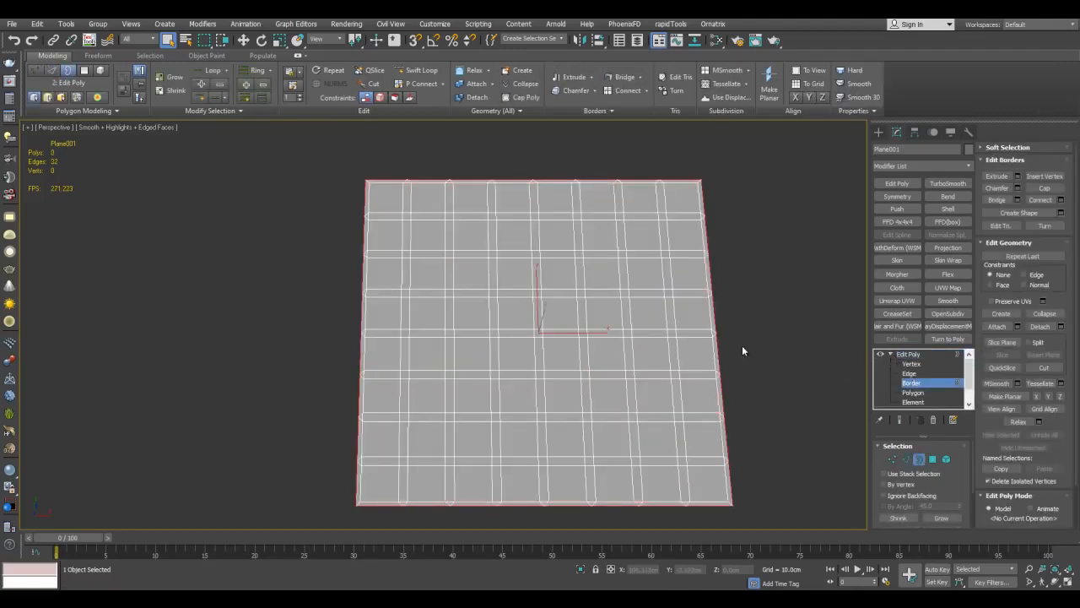
{"action": "middle_click_drag", "start_coordinate": [744, 350], "coordinate": [740, 328]}
{"action": "scroll", "coordinate": [741, 329], "scroll_direction": "up", "scroll_amount": 3}
{"action": "middle_click_drag", "start_coordinate": [743, 337], "coordinate": [763, 321]}
{"action": "left_click", "coordinate": [895, 462]}
{"action": "middle_click_drag", "start_coordinate": [565, 248], "coordinate": [718, 330]}
{"action": "scroll", "coordinate": [616, 244], "scroll_direction": "down", "scroll_amount": 2}
{"action": "key", "text": "4"}
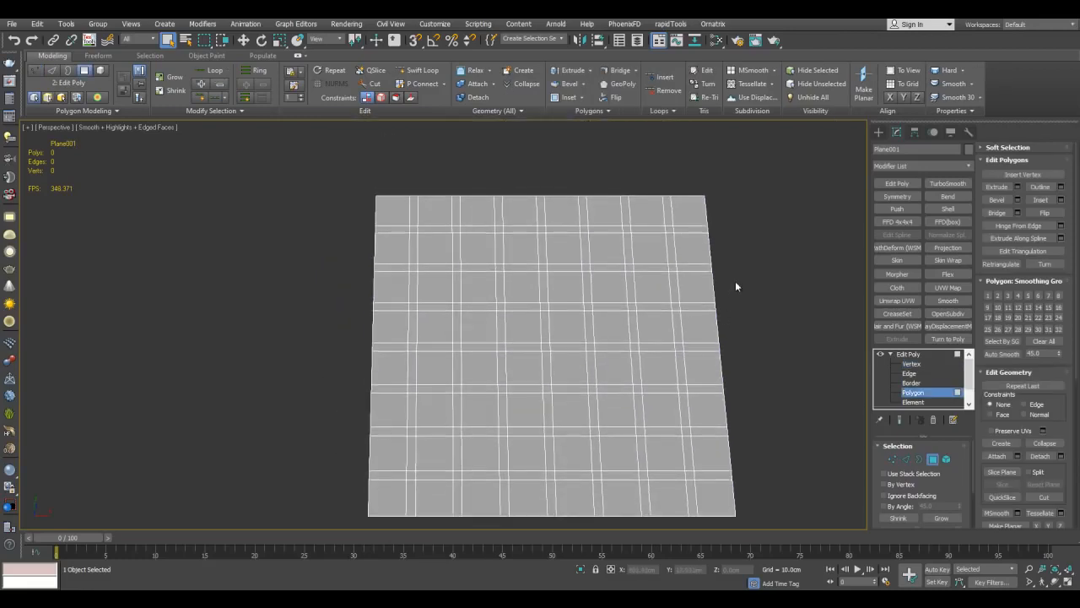
Extend the plane's right and left outer edge loops outward to add a narrow strip of faces on both sides
{"action": "scroll", "coordinate": [670, 202], "scroll_direction": "up", "scroll_amount": 2}
{"action": "key", "text": "2"}
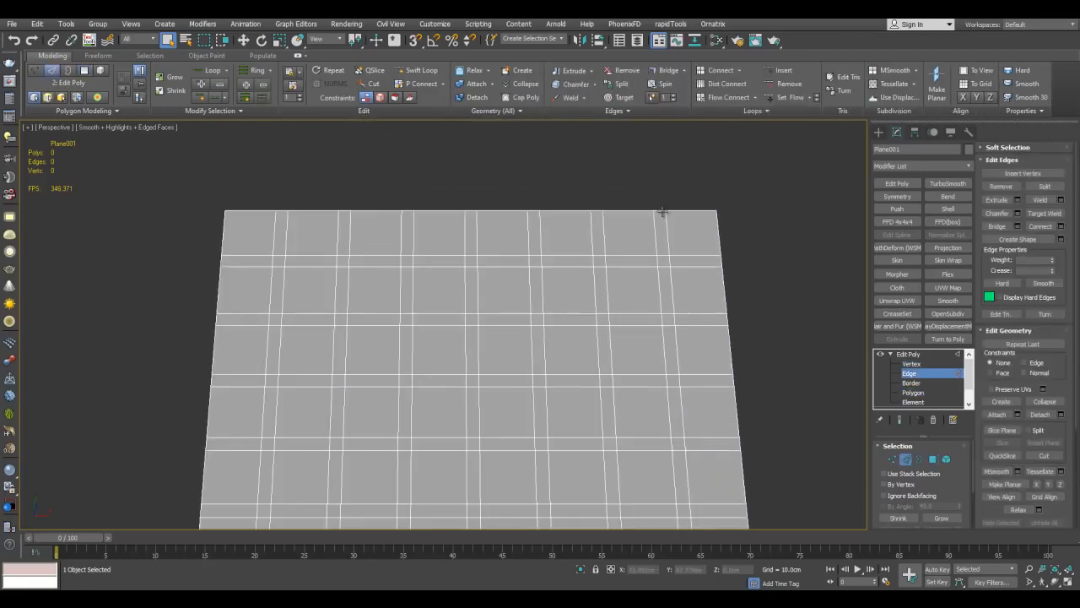
{"action": "double_click", "coordinate": [707, 236]}
{"action": "middle_click_drag", "start_coordinate": [743, 433], "coordinate": [630, 368]}
{"action": "left_click_drag", "start_coordinate": [630, 368], "coordinate": [657, 379]}
{"action": "middle_click_drag", "start_coordinate": [434, 292], "coordinate": [690, 278]}
{"action": "left_click", "coordinate": [361, 222]}
{"action": "double_click", "coordinate": [361, 222]}
{"action": "left_click_drag", "start_coordinate": [392, 362], "coordinate": [377, 360]}
Extend the plane's back and front outer edge loops outward to add a narrow strip of faces at both ends
{"action": "middle_click_drag", "start_coordinate": [635, 153], "coordinate": [569, 274]}
{"action": "double_click", "coordinate": [587, 251]}
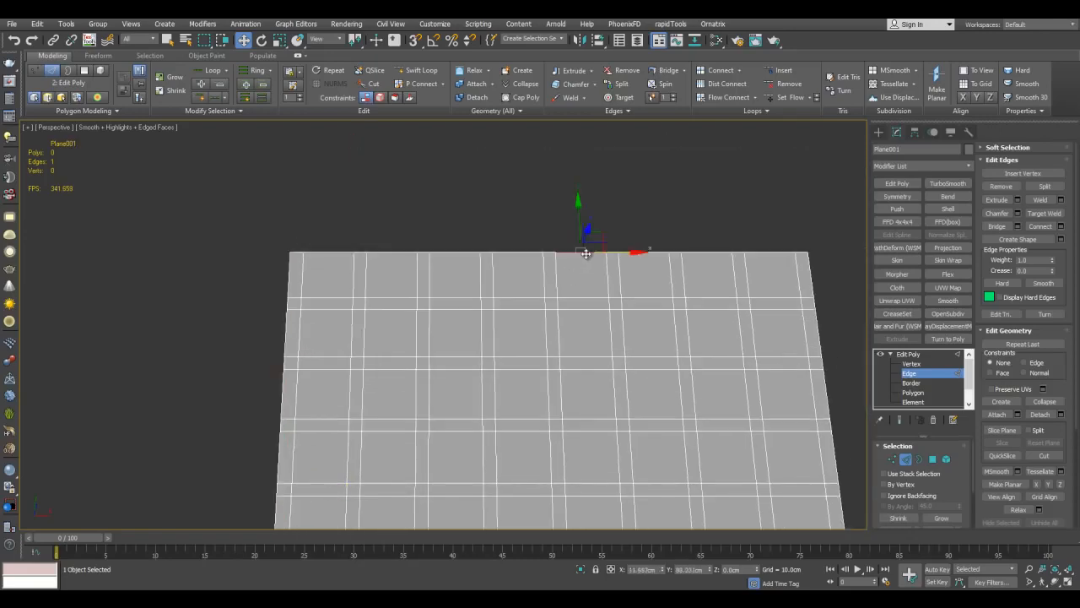
{"action": "left_click_drag", "start_coordinate": [548, 215], "coordinate": [547, 202], "text": "shift"}
{"action": "middle_click_drag", "start_coordinate": [582, 329], "coordinate": [559, 127]}
{"action": "double_click", "coordinate": [573, 420]}
{"action": "left_click_drag", "start_coordinate": [532, 374], "coordinate": [531, 391], "text": "shift"}
{"action": "middle_click_drag", "start_coordinate": [607, 388], "coordinate": [544, 346]}
Select all the narrow lengthwise strips, including both outer ones, as polygons and detach them as a cloned object
{"action": "key", "text": "q"}
{"action": "left_click", "coordinate": [811, 353]}
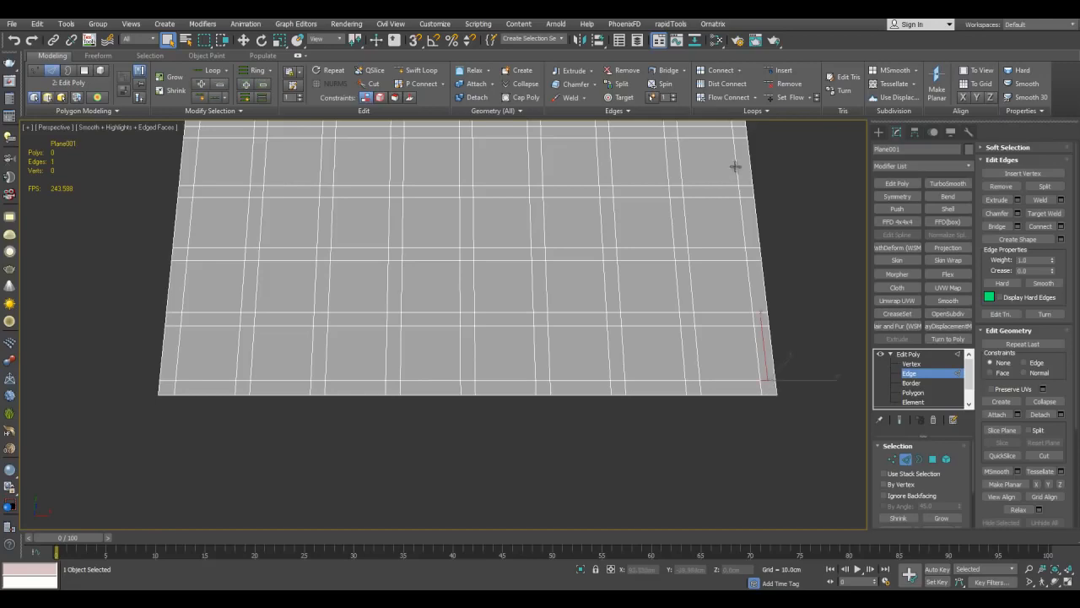
{"action": "left_click", "coordinate": [220, 98]}
{"action": "middle_click_drag", "start_coordinate": [650, 297], "coordinate": [648, 312]}
{"action": "mouse_move", "coordinate": [778, 340]}
{"action": "middle_mouse_down"}
{"action": "mouse_move", "coordinate": [768, 354]}
{"action": "mouse_move", "coordinate": [774, 347]}
{"action": "middle_mouse_up"}
{"action": "key", "text": "alt+r"}
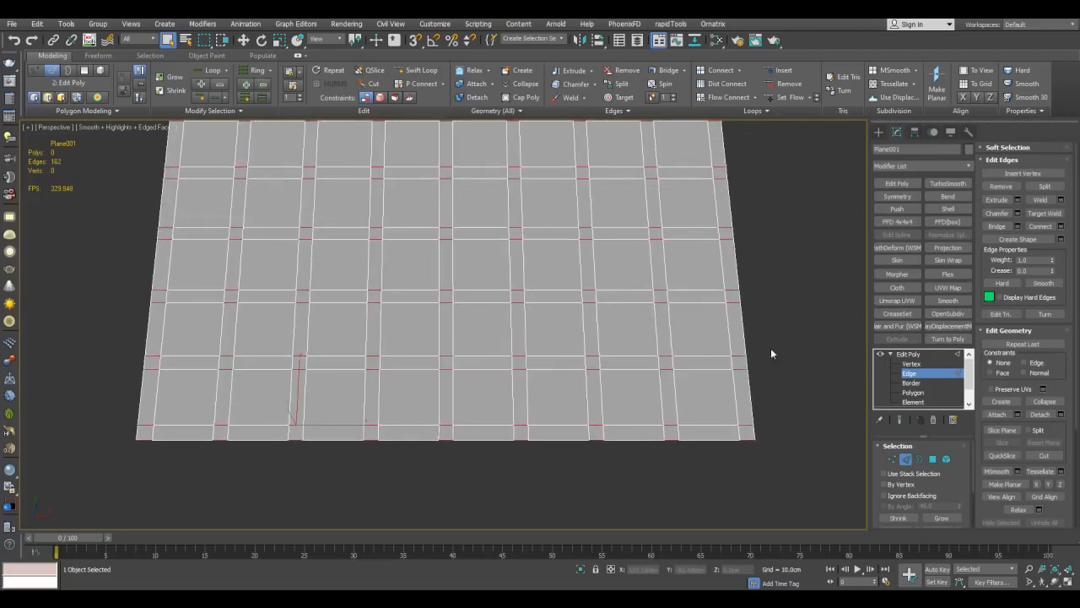
{"action": "scroll", "coordinate": [773, 347], "scroll_direction": "down", "scroll_amount": 3}
{"action": "left_click", "coordinate": [933, 460], "text": "ctrl"}
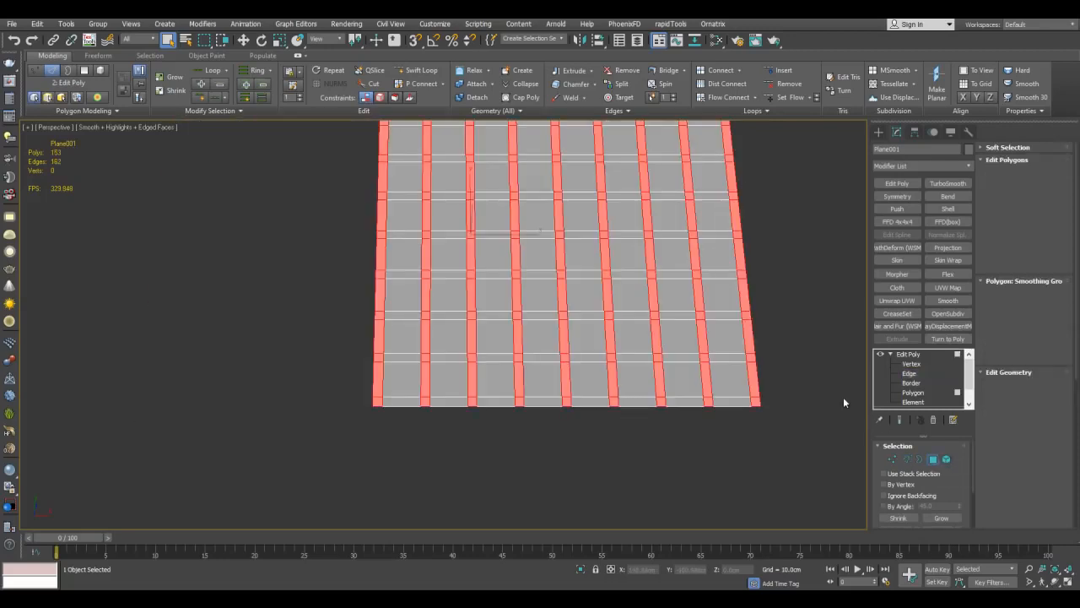
{"action": "middle_click_drag", "start_coordinate": [788, 278], "coordinate": [739, 303]}
{"action": "key", "text": "alt+d"}
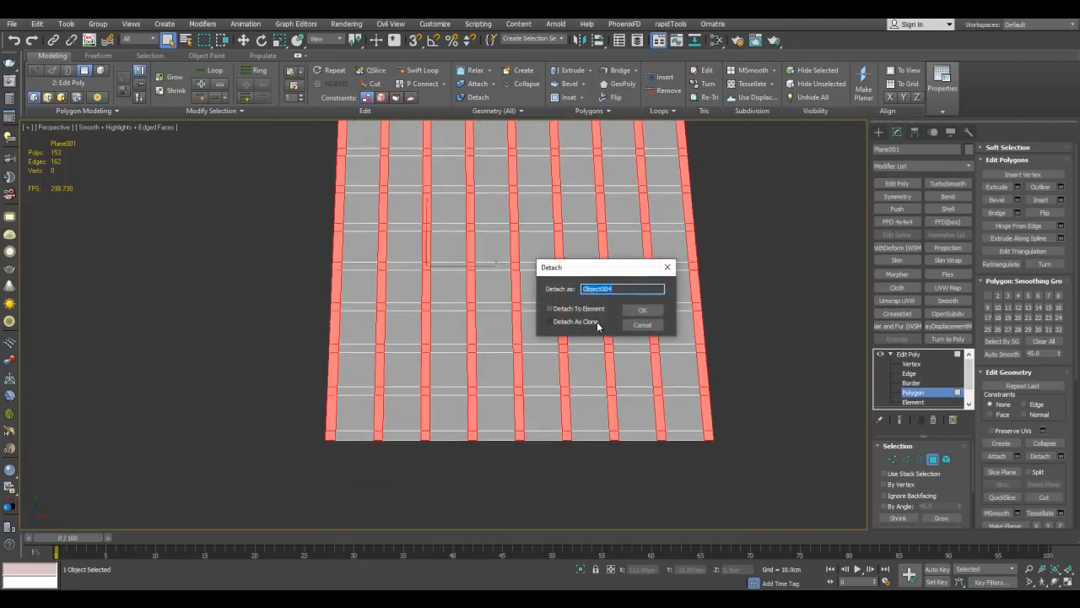
{"action": "left_click", "coordinate": [643, 309]}
{"action": "mouse_move", "coordinate": [749, 306]}
{"action": "middle_mouse_down"}
{"action": "mouse_move", "coordinate": [746, 319]}
{"action": "mouse_move", "coordinate": [750, 310]}
{"action": "middle_mouse_up"}
Select all the narrow crosswise strips of the plane as polygons and detach them as a second cloned object
{"action": "key", "text": "4"}
{"action": "key", "text": "alt+q"}
{"action": "key", "text": "alt+q"}
{"action": "key", "text": "alt+q"}
{"action": "middle_click_drag", "start_coordinate": [729, 347], "coordinate": [735, 250]}
{"action": "key", "text": "2"}
{"action": "left_click", "coordinate": [687, 447]}
{"action": "left_click", "coordinate": [216, 98]}
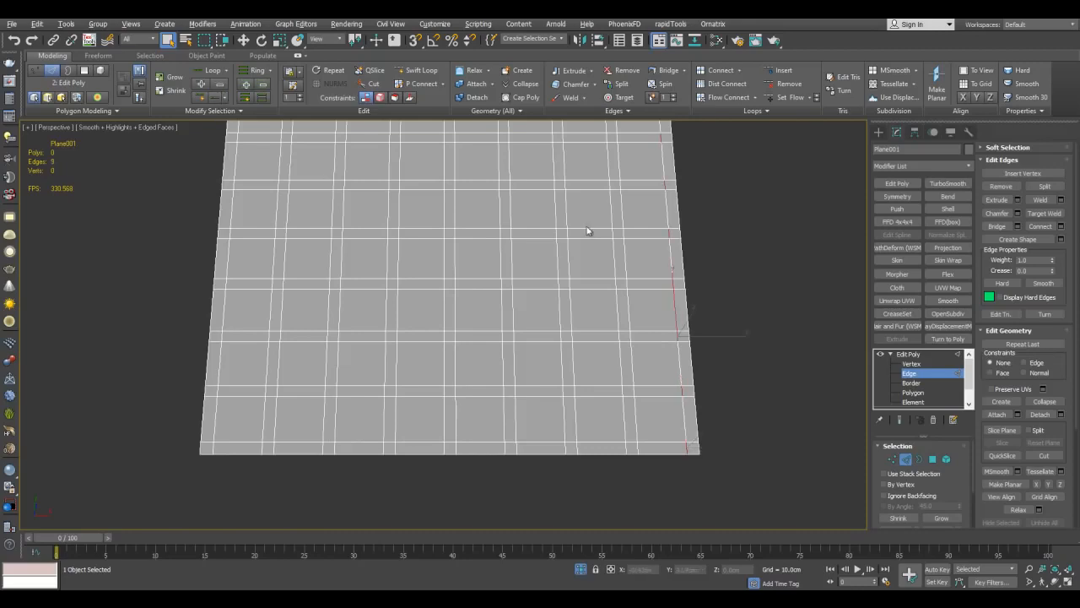
{"action": "key", "text": "alt+r"}
{"action": "left_click", "coordinate": [933, 461]}
{"action": "middle_click_drag", "start_coordinate": [783, 356], "coordinate": [723, 344]}
{"action": "key", "text": "alt+d"}
{"action": "left_click", "coordinate": [643, 310]}
Leave polygon editing and delete the original plane, keeping only the two detached strip objects
{"action": "key", "text": "4"}
{"action": "key", "text": "Delete"}
{"action": "scroll", "coordinate": [763, 351], "scroll_direction": "down", "scroll_amount": 2}
{"action": "scroll", "coordinate": [653, 289], "scroll_direction": "up", "scroll_amount": 5}
{"action": "middle_click_drag", "start_coordinate": [653, 290], "coordinate": [723, 272]}
{"action": "scroll", "coordinate": [711, 323], "scroll_direction": "down", "scroll_amount": 5}
{"action": "scroll", "coordinate": [698, 311], "scroll_direction": "up", "scroll_amount": 5}
Add a Shell modifier with an outer amount of 0.61 cm to the lengthwise strips
{"action": "left_click", "coordinate": [681, 272]}
{"action": "scroll", "coordinate": [728, 292], "scroll_direction": "up", "scroll_amount": 3}
{"action": "left_click", "coordinate": [745, 280]}
{"action": "left_click", "coordinate": [938, 210]}
{"action": "scroll", "coordinate": [723, 273], "scroll_direction": "up", "scroll_amount": 5}
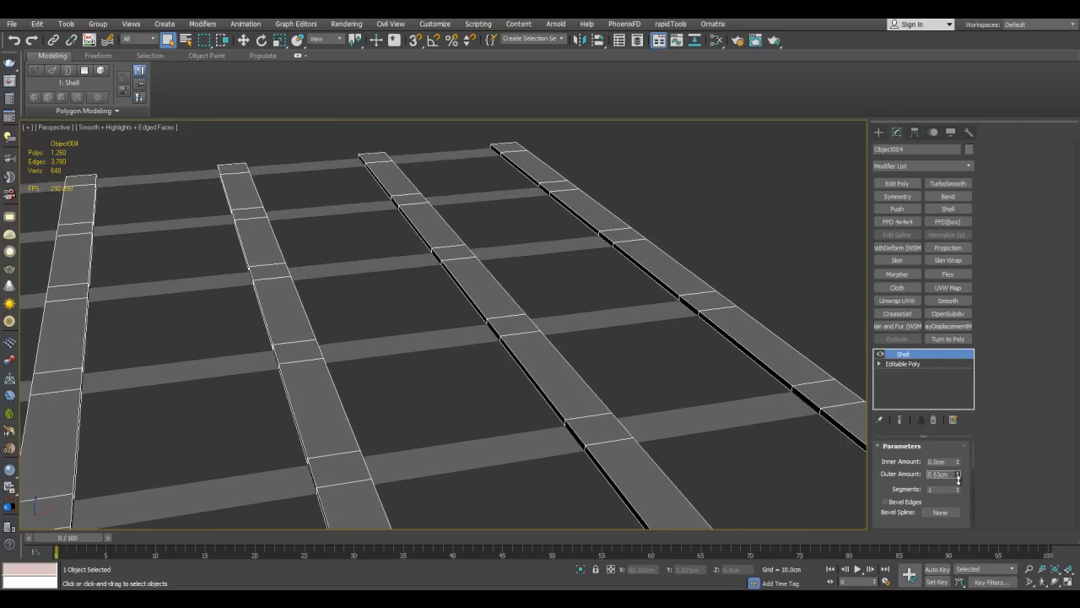
Add the same Shell thickness to the crosswise strips and raise them about 0.79 cm so they rest on the lengthwise ones
{"action": "left_click", "coordinate": [685, 328]}
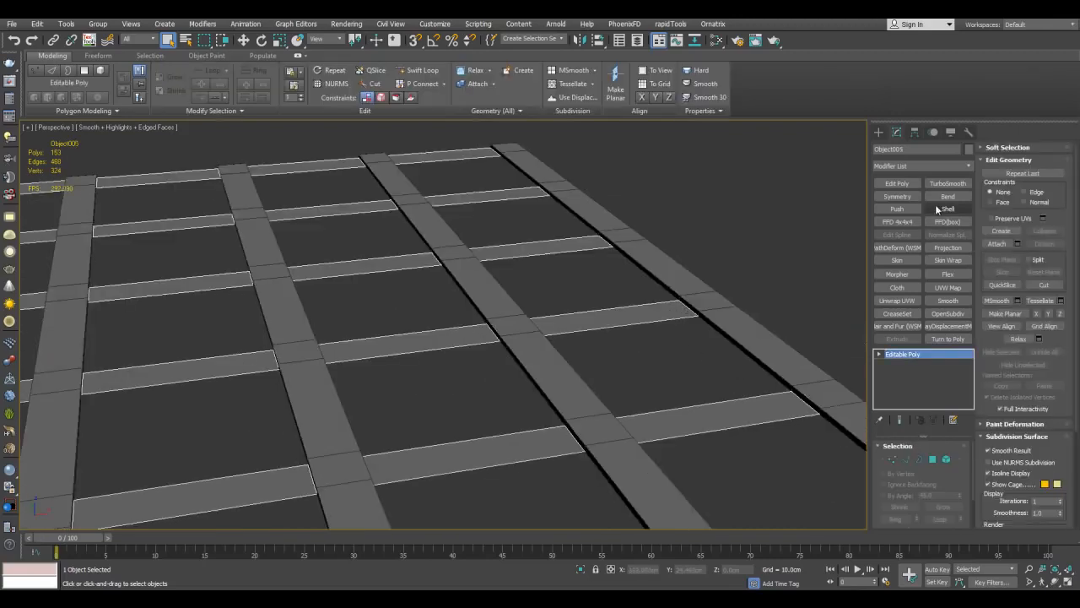
{"action": "left_click", "coordinate": [937, 207]}
{"action": "scroll", "coordinate": [586, 357], "scroll_direction": "down", "scroll_amount": 3}
{"action": "key", "text": "w"}
{"action": "middle_click_drag", "start_coordinate": [585, 358], "coordinate": [290, 343], "text": "alt"}
{"action": "left_click_drag", "start_coordinate": [323, 359], "coordinate": [329, 352]}
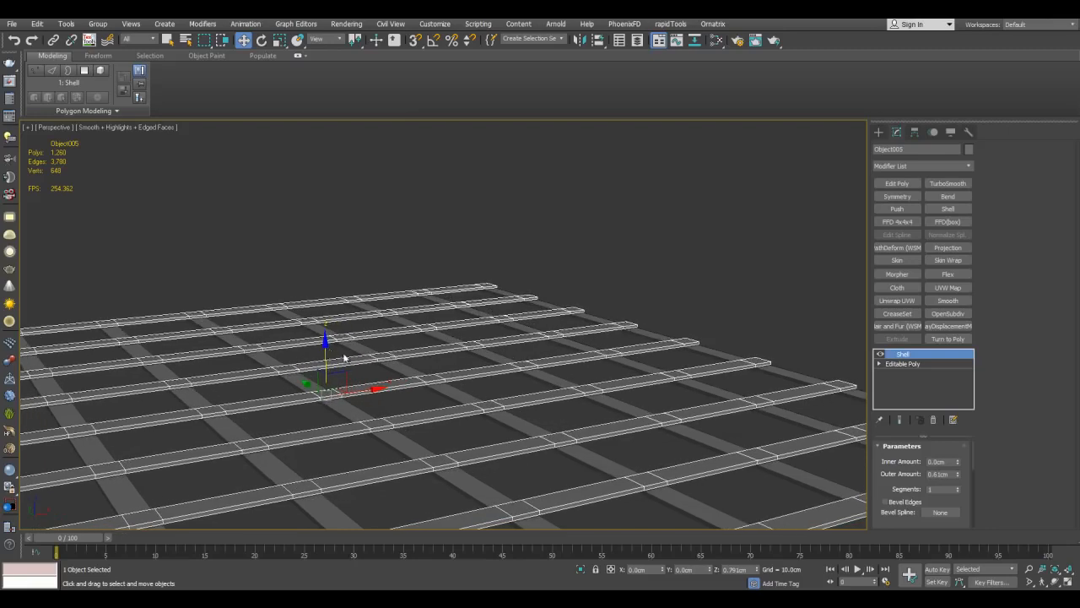
{"action": "scroll", "coordinate": [540, 305], "scroll_direction": "down", "scroll_amount": 4}
Select both strip objects and convert them to Editable Poly
{"action": "key", "text": "q"}
{"action": "middle_click_drag", "start_coordinate": [572, 297], "coordinate": [552, 326], "text": "alt"}
{"action": "middle_click_drag", "start_coordinate": [607, 303], "coordinate": [586, 302], "text": "alt"}
{"action": "scroll", "coordinate": [586, 301], "scroll_direction": "up", "scroll_amount": 3}
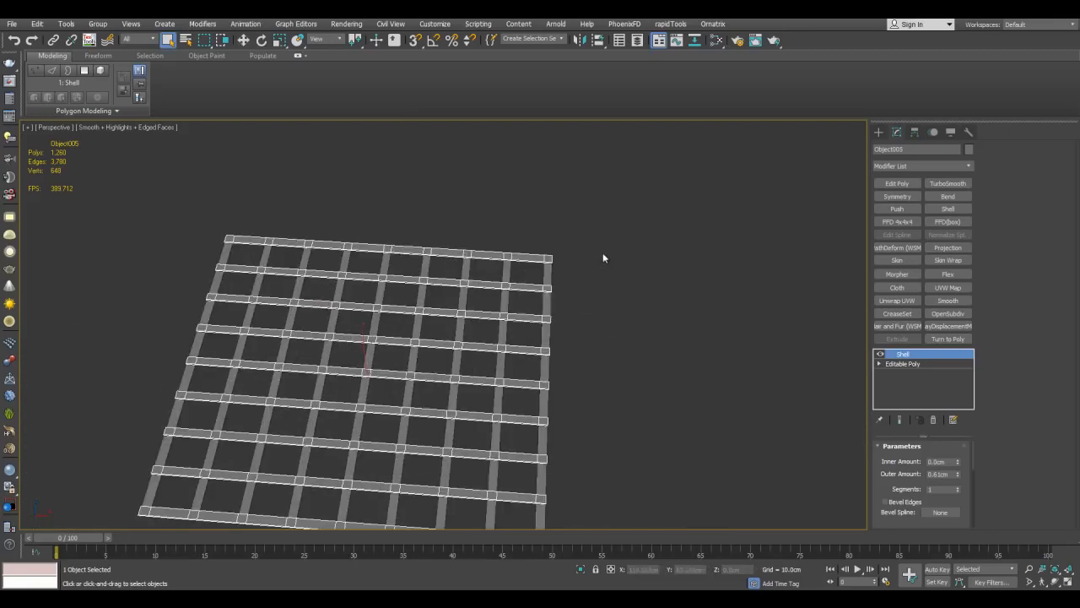
{"action": "left_click", "coordinate": [546, 302], "text": "ctrl"}
{"action": "right_click", "coordinate": [553, 282]}
{"action": "mouse_move", "coordinate": [616, 394]}
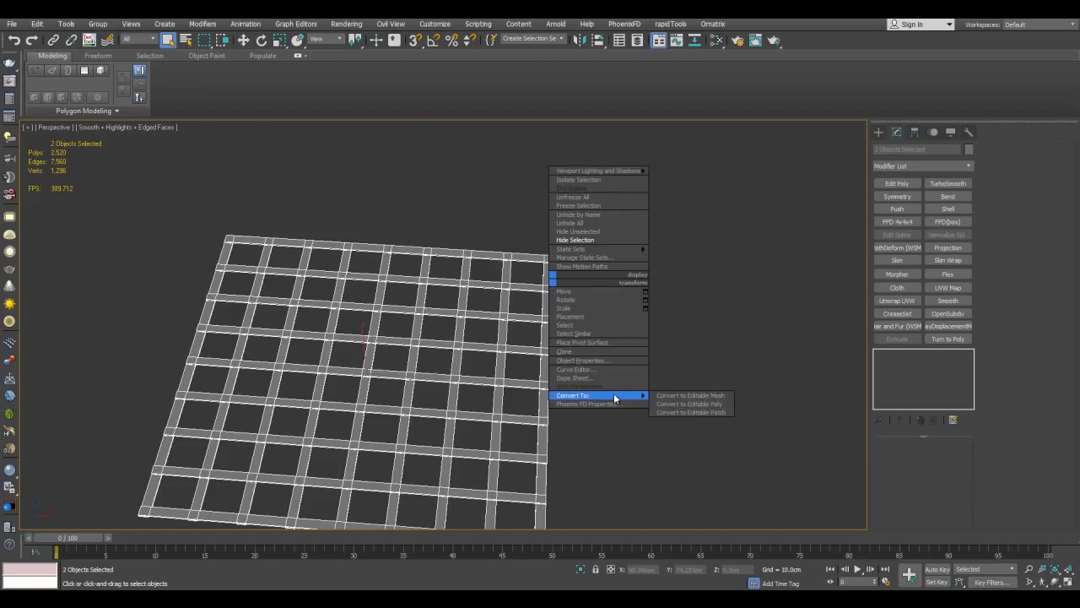
{"action": "left_click", "coordinate": [673, 406]}
Select both strip objects and move them straight up, well above the ground grid
{"action": "left_click", "coordinate": [641, 355]}
{"action": "middle_click_drag", "start_coordinate": [641, 355], "coordinate": [715, 317], "text": "alt"}
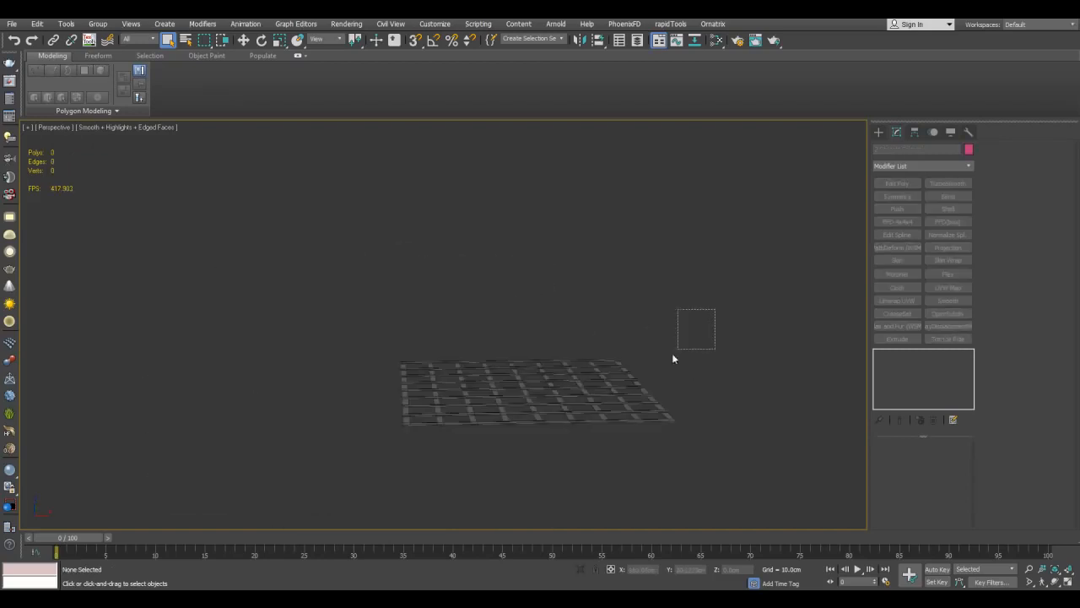
{"action": "key", "text": "ctrl+a"}
{"action": "key", "text": "w"}
{"action": "left_click_drag", "start_coordinate": [526, 346], "coordinate": [549, 199]}
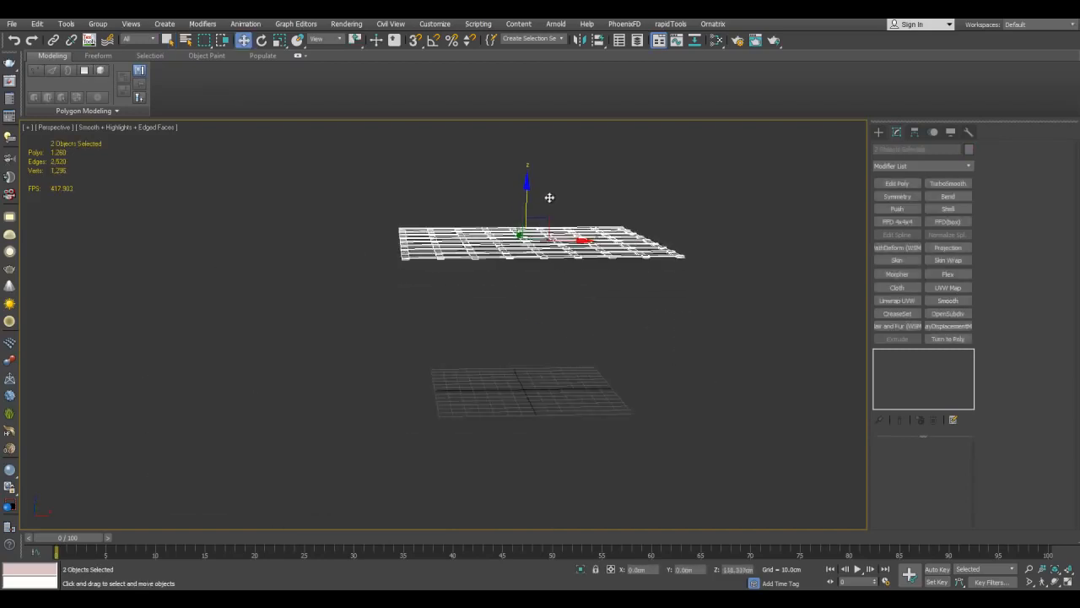
{"action": "left_click", "coordinate": [690, 194]}
Create a sphere on the ground grid and position it beneath the raised strips
{"action": "left_click", "coordinate": [879, 132]}
{"action": "left_click", "coordinate": [897, 212]}
{"action": "left_click_drag", "start_coordinate": [588, 395], "coordinate": [605, 382]}
{"action": "key", "text": "w"}
{"action": "middle_click_drag", "start_coordinate": [624, 389], "coordinate": [632, 363], "text": "alt"}
{"action": "left_click_drag", "start_coordinate": [618, 355], "coordinate": [541, 283]}
{"action": "key", "text": "q"}
Attach the lengthwise strips to the crosswise strips to make one lattice object
{"action": "left_click", "coordinate": [602, 269]}
{"action": "scroll", "coordinate": [598, 277], "scroll_direction": "up", "scroll_amount": 3}
{"action": "middle_click_drag", "start_coordinate": [602, 269], "coordinate": [607, 314], "text": "alt"}
{"action": "left_click_drag", "start_coordinate": [603, 282], "coordinate": [604, 283]}
{"action": "left_click", "coordinate": [896, 132]}
{"action": "middle_click_drag", "start_coordinate": [793, 189], "coordinate": [742, 243]}
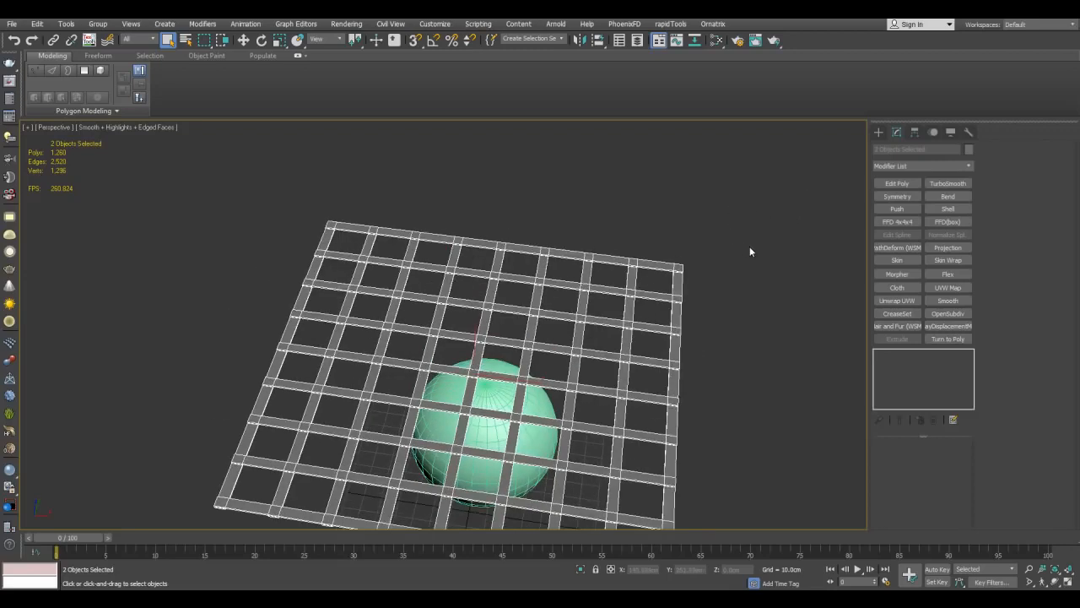
{"action": "left_click", "coordinate": [663, 265]}
{"action": "scroll", "coordinate": [675, 263], "scroll_direction": "up", "scroll_amount": 4}
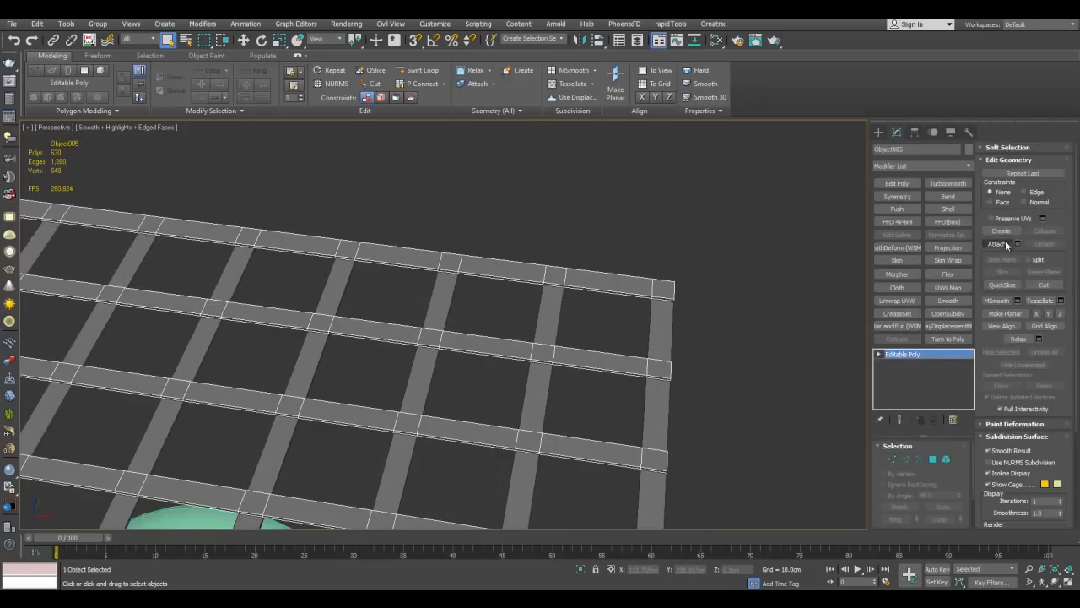
{"action": "left_click", "coordinate": [1005, 243]}
{"action": "left_click", "coordinate": [661, 327]}
{"action": "right_click", "coordinate": [718, 309]}
{"action": "scroll", "coordinate": [718, 309], "scroll_direction": "down", "scroll_amount": 5}
{"action": "middle_click_drag", "start_coordinate": [746, 319], "coordinate": [810, 247], "text": "alt"}
Add an Edit Poly modifier to the lattice, enter edge level and frame the lattice in a maximized Top view
{"action": "left_click", "coordinate": [886, 184]}
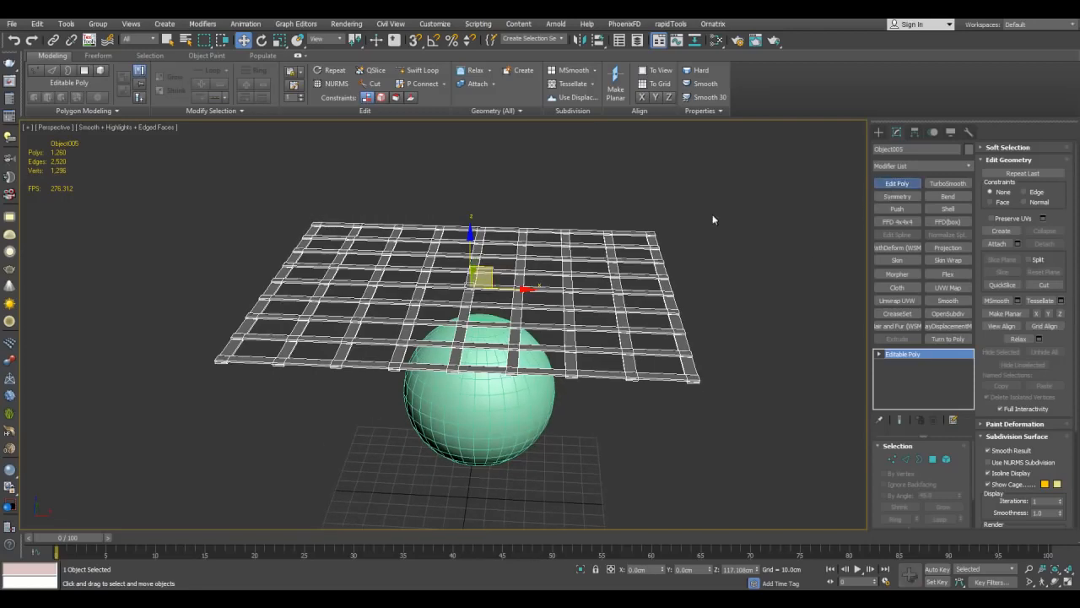
{"action": "middle_click_drag", "start_coordinate": [845, 187], "coordinate": [832, 195]}
{"action": "key", "text": "2"}
{"action": "key", "text": "alt+w"}
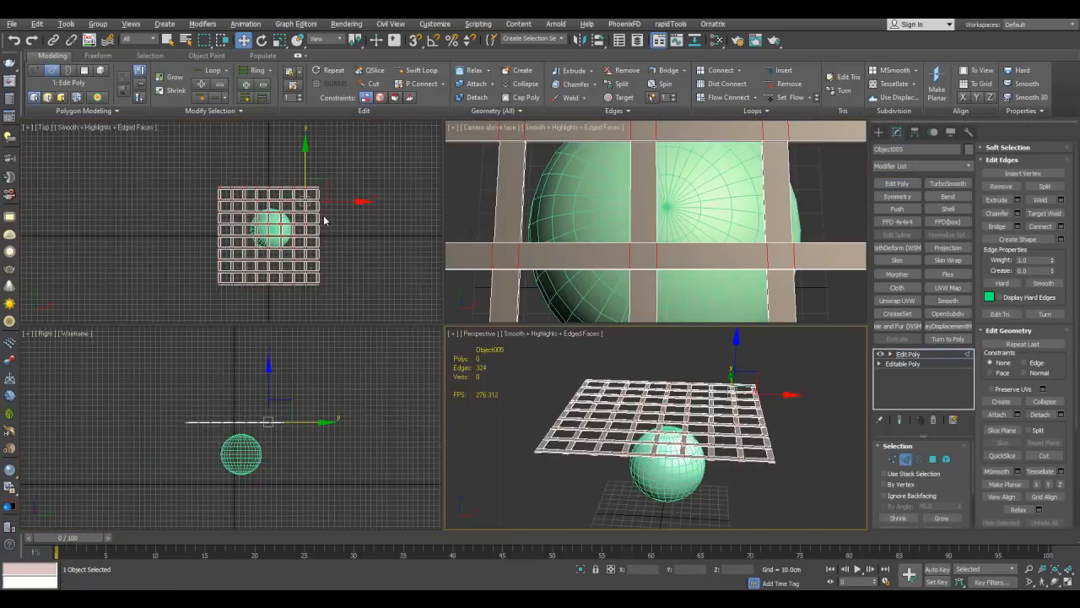
{"action": "key", "text": "alt+w"}
{"action": "scroll", "coordinate": [552, 240], "scroll_direction": "up", "scroll_amount": 4}
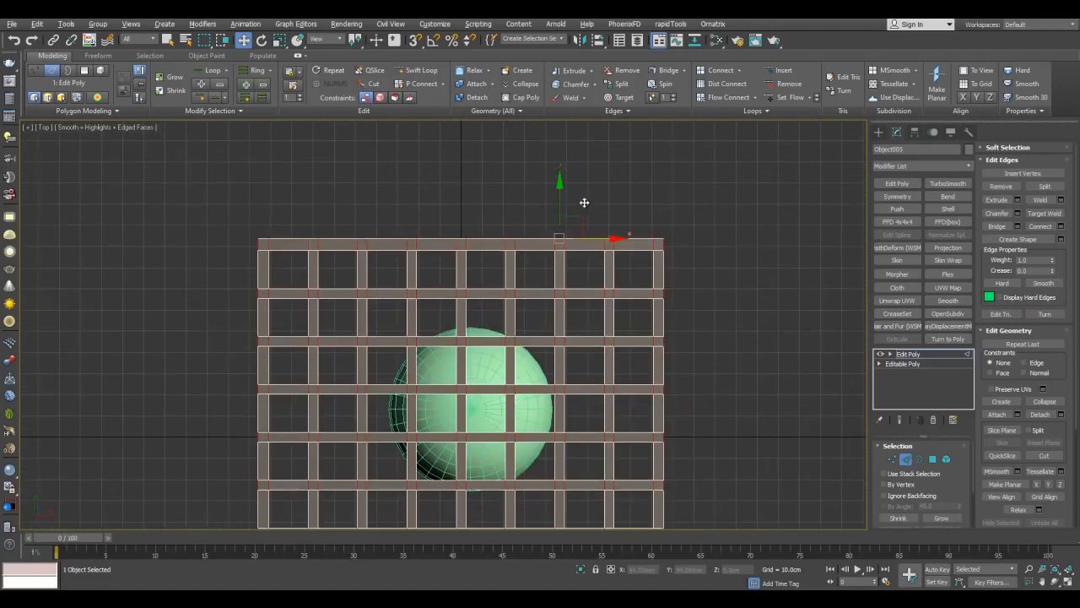
{"action": "scroll", "coordinate": [605, 234], "scroll_direction": "down", "scroll_amount": 2}
{"action": "middle_click_drag", "start_coordinate": [606, 221], "coordinate": [581, 191]}
{"action": "key", "text": "q"}
Select the long edges of the horizontal strips in every column between the strip crossings
{"action": "left_click_drag", "start_coordinate": [601, 181], "coordinate": [598, 499]}
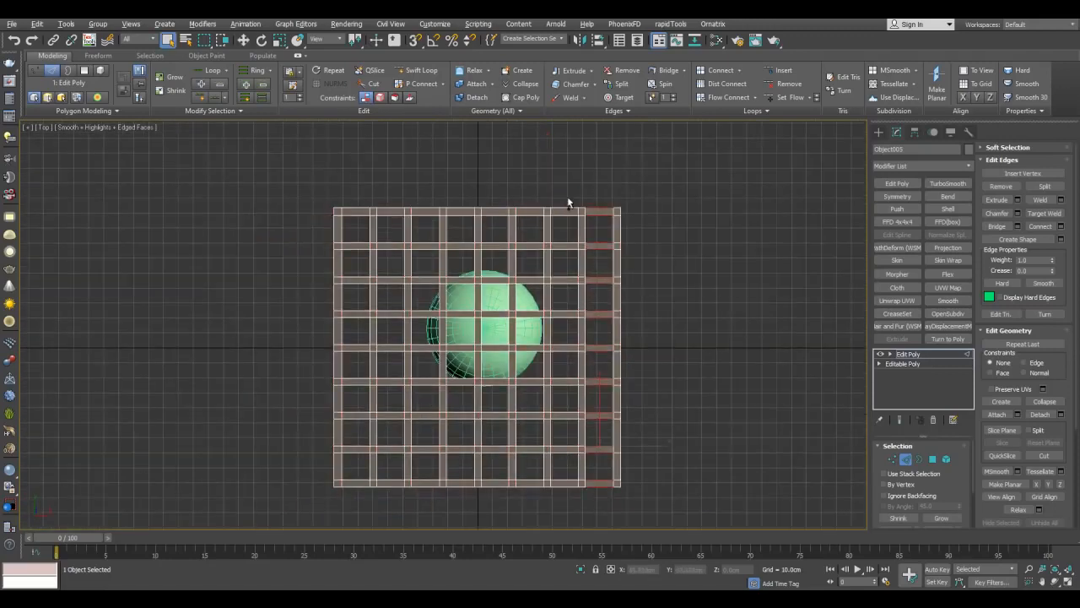
{"action": "left_click_drag", "start_coordinate": [558, 457], "coordinate": [557, 459], "text": "ctrl"}
{"action": "left_click_drag", "start_coordinate": [522, 505], "coordinate": [490, 503], "text": "ctrl"}
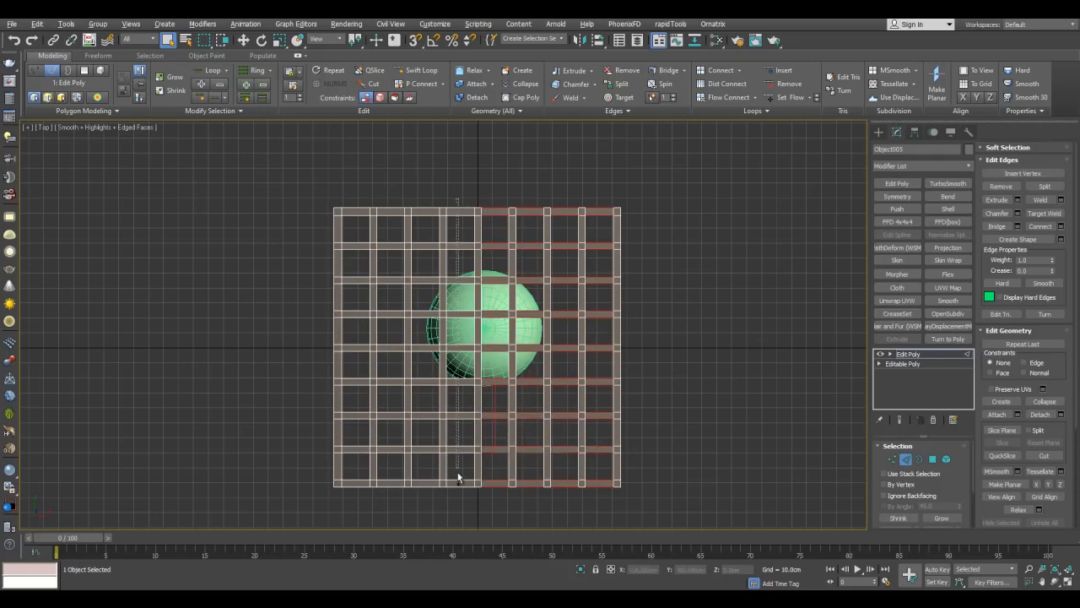
{"action": "left_click_drag", "start_coordinate": [456, 461], "coordinate": [457, 462], "text": "ctrl"}
{"action": "left_click_drag", "start_coordinate": [438, 334], "coordinate": [428, 507], "text": "ctrl"}
{"action": "left_click_drag", "start_coordinate": [393, 202], "coordinate": [351, 488], "text": "ctrl"}
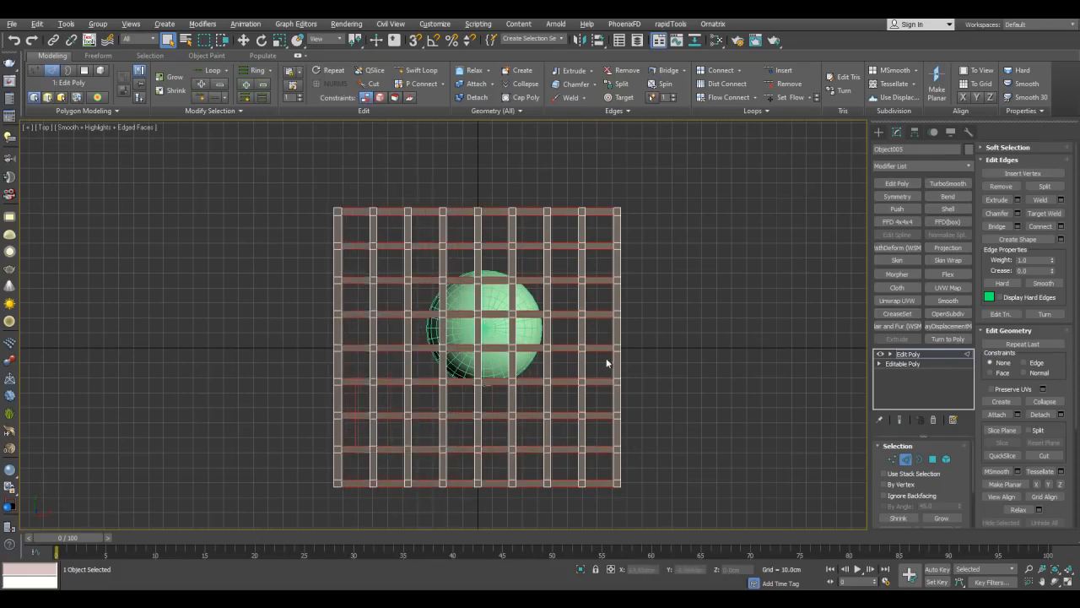
Add the long edges of the vertical strips in every row between the crossings to the edge selection
{"action": "middle_click_drag", "start_coordinate": [622, 335], "coordinate": [624, 332]}
{"action": "left_click_drag", "start_coordinate": [317, 221], "coordinate": [655, 230], "text": "ctrl"}
{"action": "left_click_drag", "start_coordinate": [317, 254], "coordinate": [714, 269], "text": "ctrl"}
{"action": "left_click_drag", "start_coordinate": [318, 293], "coordinate": [654, 325], "text": "ctrl"}
{"action": "left_click_drag", "start_coordinate": [300, 364], "coordinate": [690, 371], "text": "ctrl"}
{"action": "left_click_drag", "start_coordinate": [316, 394], "coordinate": [641, 395], "text": "ctrl"}
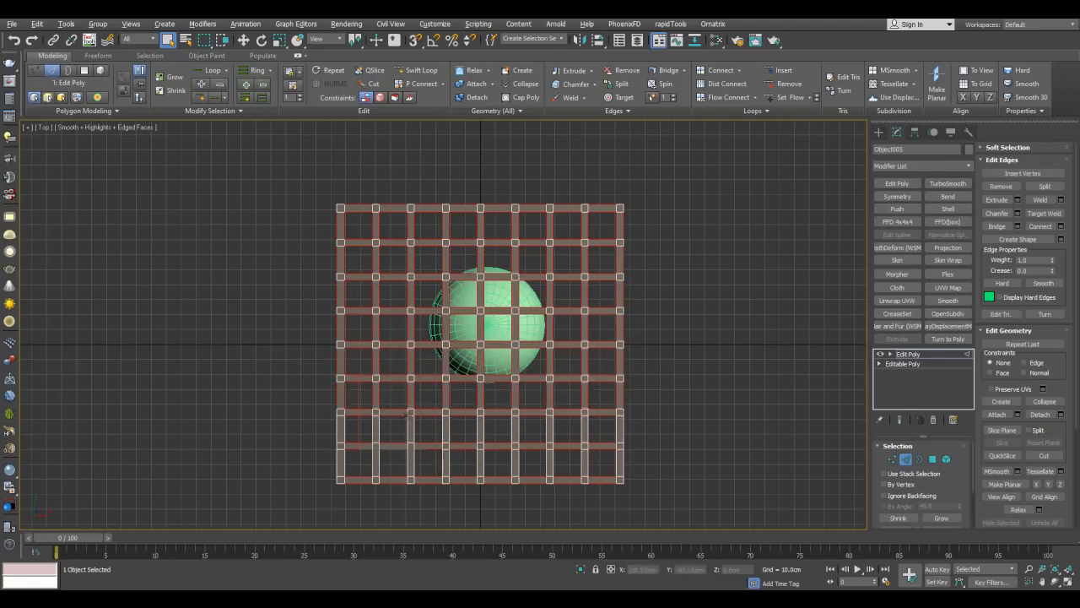
{"action": "left_click_drag", "start_coordinate": [311, 425], "coordinate": [646, 438], "text": "ctrl"}
{"action": "left_click_drag", "start_coordinate": [315, 461], "coordinate": [660, 470], "text": "ctrl"}
Connect the selected edges with several segments to subdivide every strip section, and leave edge editing in the Perspective view
{"action": "key", "text": "alt+w"}
{"action": "middle_click", "coordinate": [671, 445]}
{"action": "key", "text": "alt+w"}
{"action": "middle_click_drag", "start_coordinate": [698, 402], "coordinate": [691, 346], "text": "alt"}
{"action": "key", "text": "ctrl+shift+e"}
{"action": "scroll", "coordinate": [796, 260], "scroll_direction": "up", "scroll_amount": 5}
{"action": "middle_click_drag", "start_coordinate": [517, 228], "coordinate": [547, 200]}
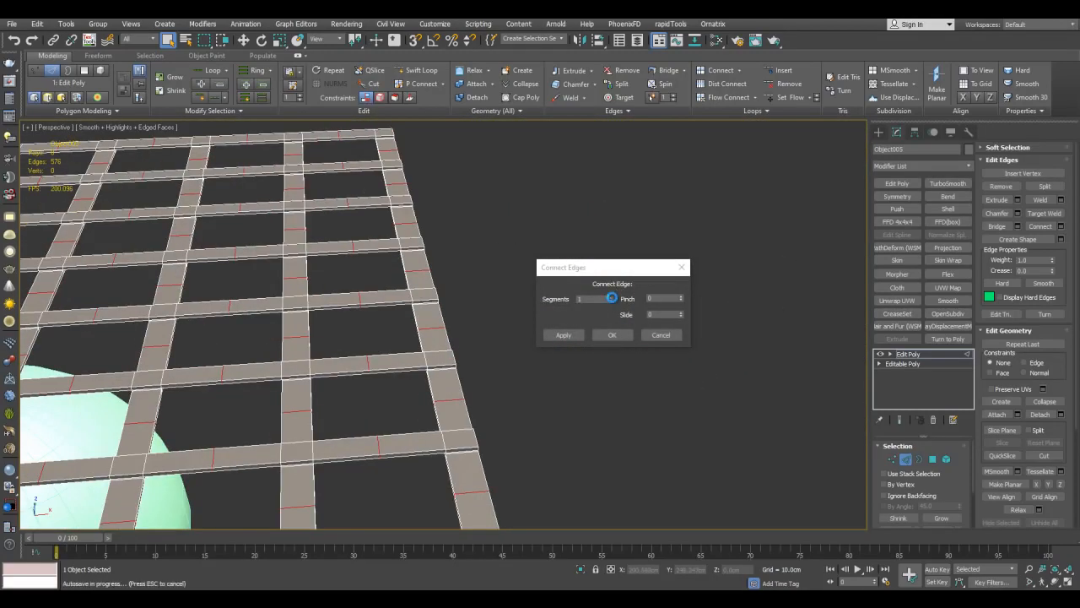
{"action": "left_click", "coordinate": [611, 296]}
{"action": "left_click", "coordinate": [611, 296]}
{"action": "left_click", "coordinate": [613, 335]}
{"action": "middle_click_drag", "start_coordinate": [554, 296], "coordinate": [780, 289]}
{"action": "scroll", "coordinate": [632, 254], "scroll_direction": "down", "scroll_amount": 5}
{"action": "key", "text": "2"}
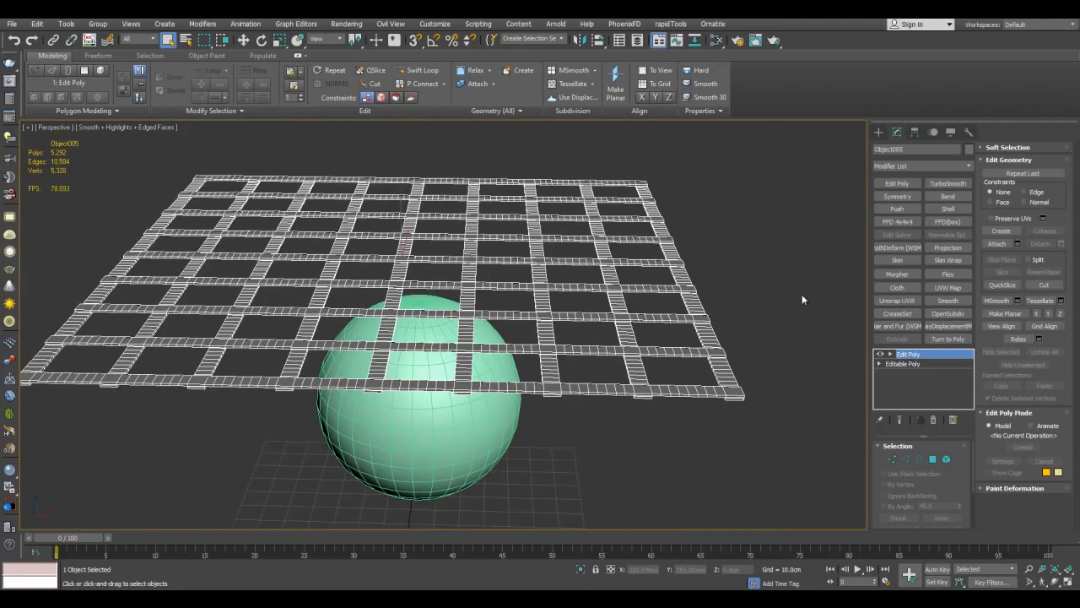
Add a Cloth modifier to the lattice, set its Subsample to 3 and enable Self Collision
{"action": "left_click", "coordinate": [894, 287]}
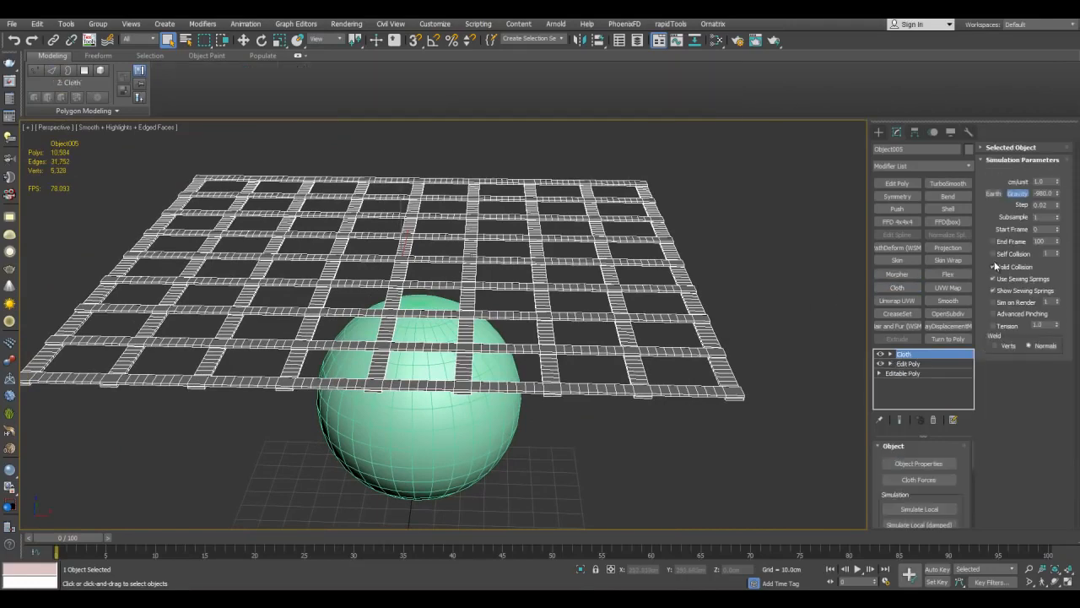
{"action": "left_click", "coordinate": [1058, 216]}
{"action": "mouse_move", "coordinate": [764, 247]}
{"action": "middle_mouse_down", "text": "alt"}
{"action": "mouse_move", "coordinate": [766, 272]}
{"action": "mouse_move", "coordinate": [766, 262]}
{"action": "middle_mouse_up", "text": "alt"}
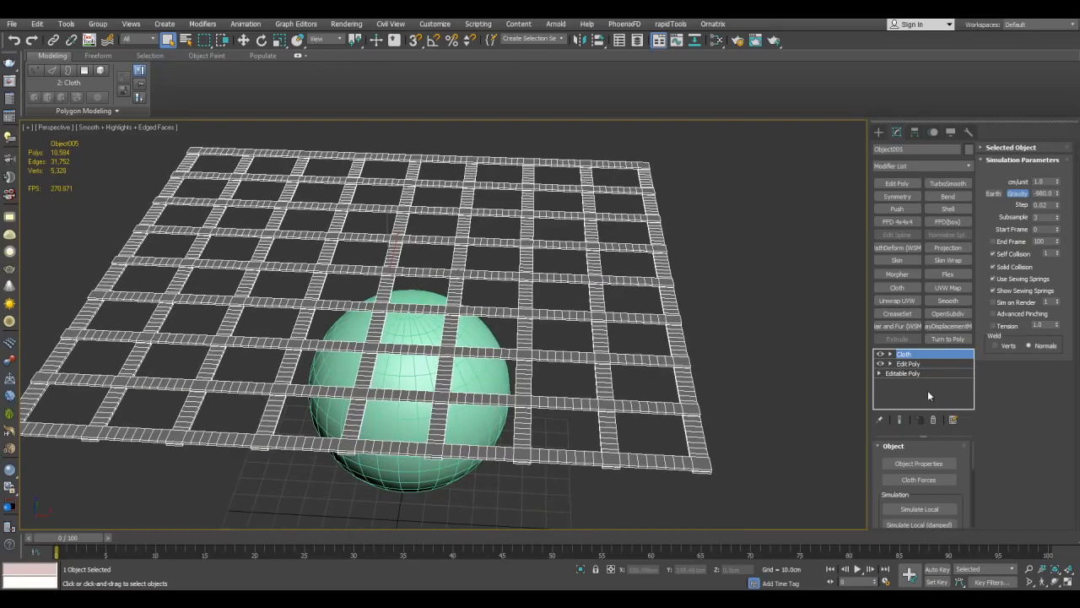
Add the sphere to the lattice's cloth simulation and make it a Collision Object
{"action": "left_click", "coordinate": [940, 464]}
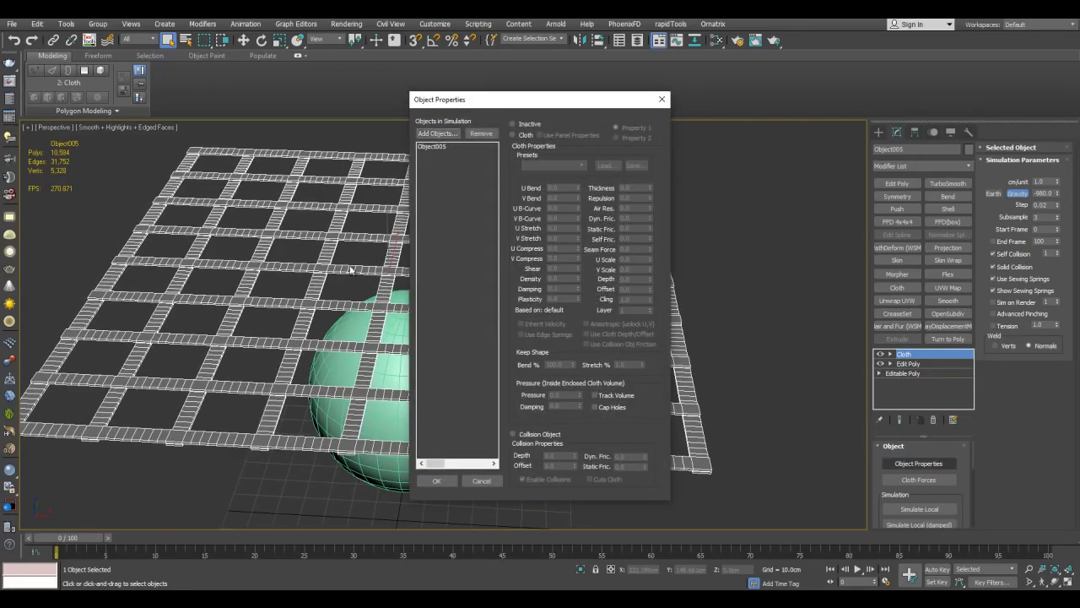
{"action": "left_click", "coordinate": [447, 136]}
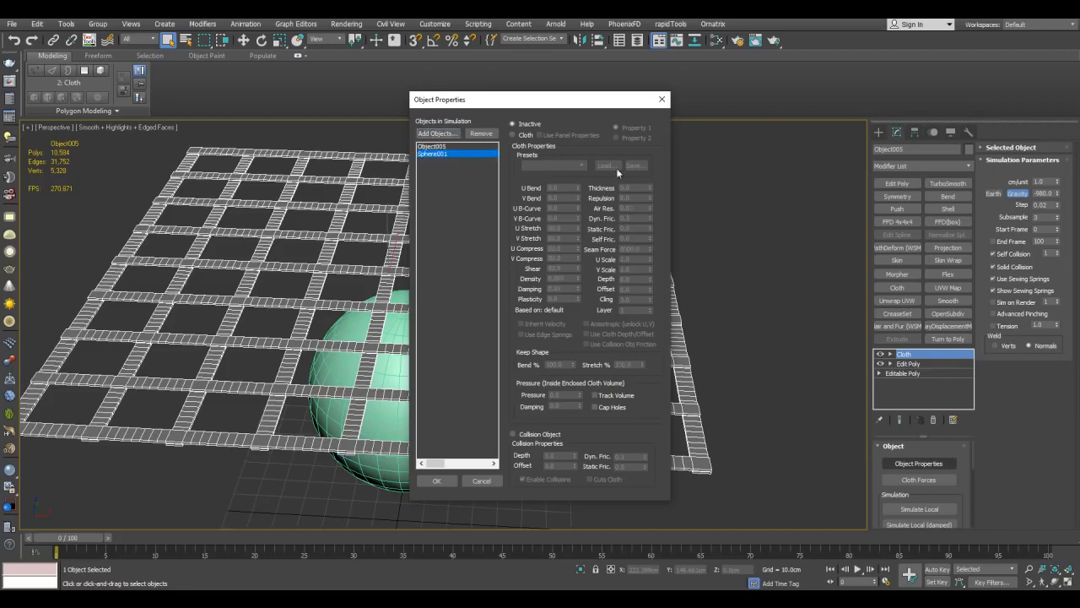
{"action": "left_click", "coordinate": [544, 435]}
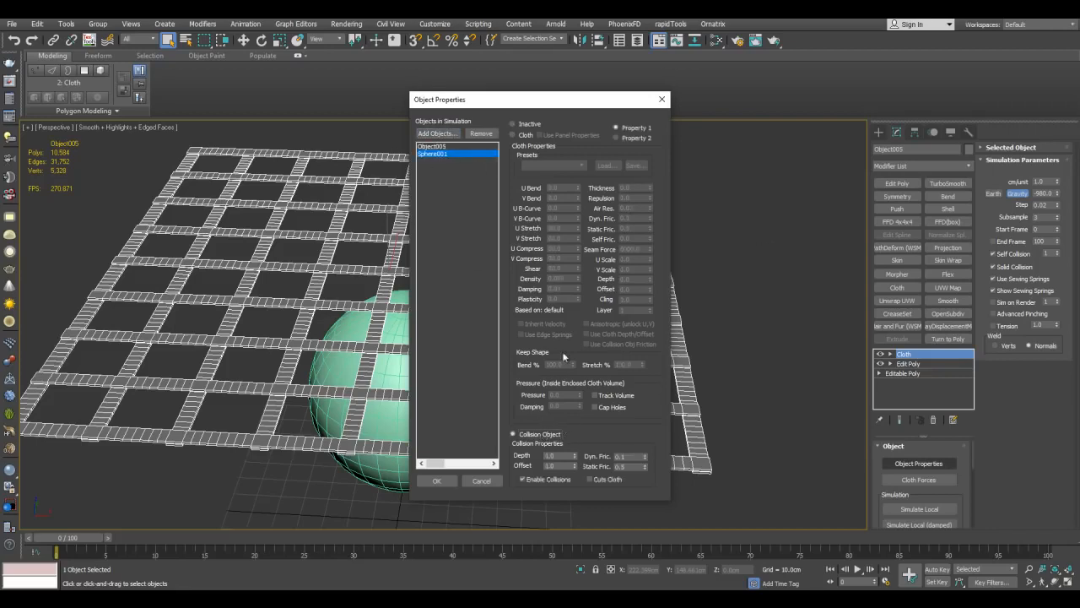
Define the lattice as Cloth, try the Heavy Leather preset, choose another material preset and accept the object properties
{"action": "left_click", "coordinate": [445, 147]}
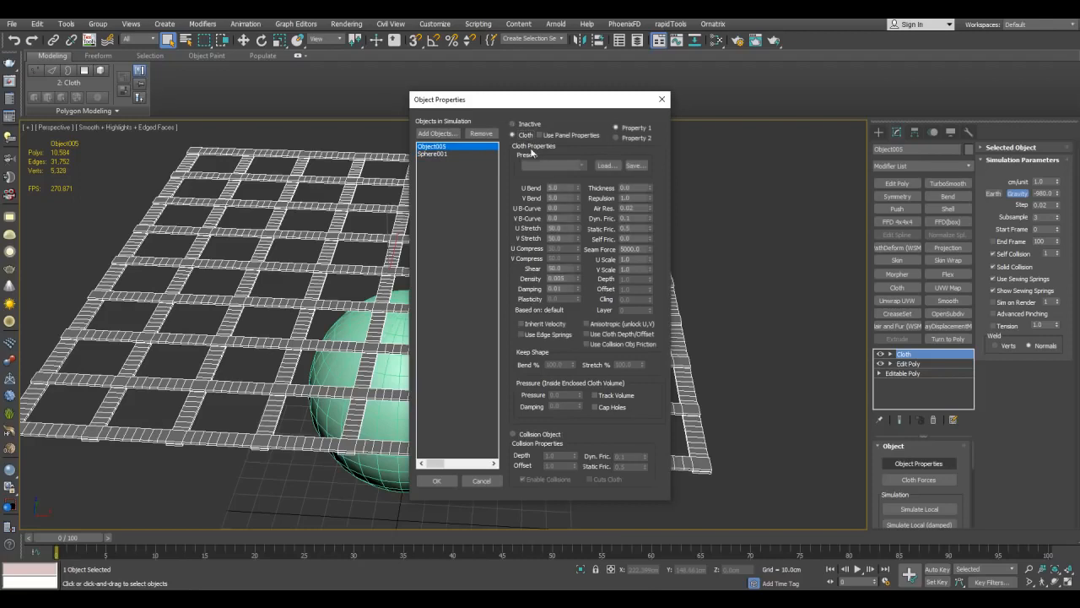
{"action": "left_click", "coordinate": [526, 135]}
{"action": "left_click", "coordinate": [534, 165]}
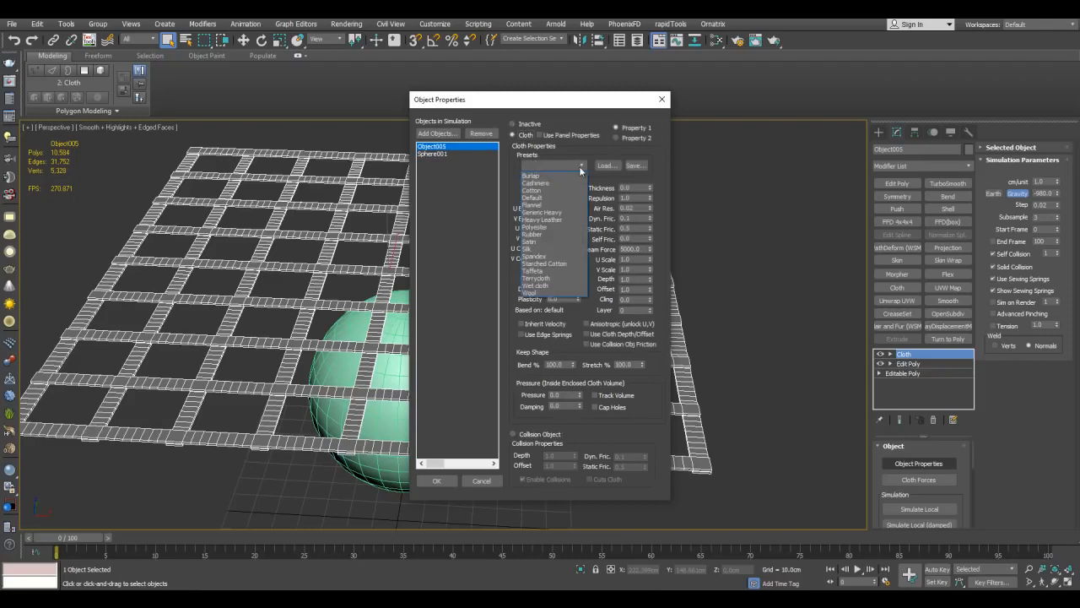
{"action": "left_click", "coordinate": [566, 221]}
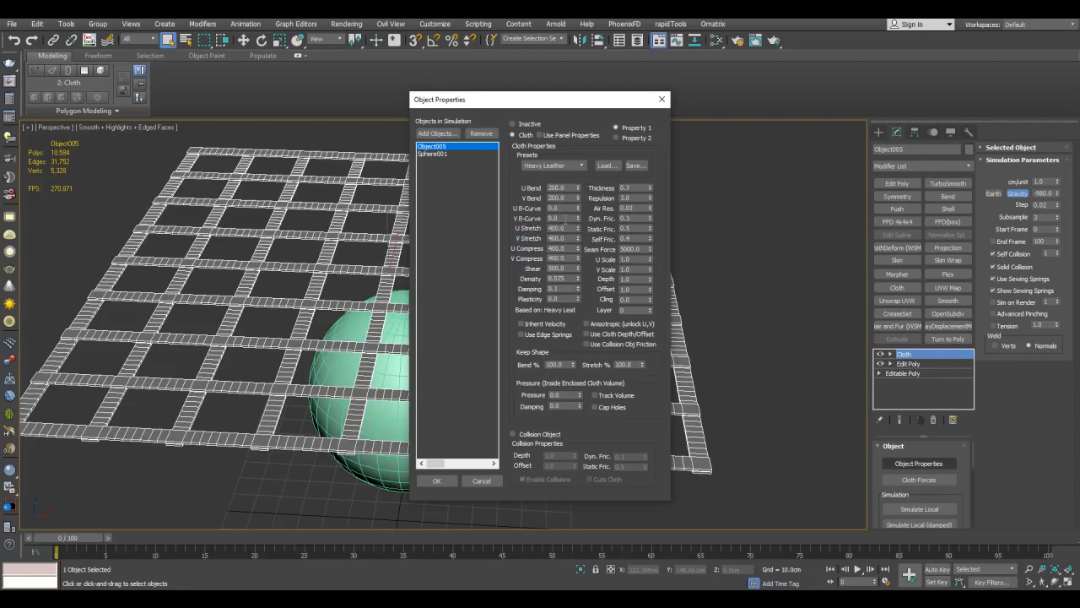
{"action": "left_click", "coordinate": [566, 165]}
{"action": "left_click", "coordinate": [561, 230]}
{"action": "left_click", "coordinate": [436, 480]}
Run the cloth simulation on the lattice and stop it at about frame 17
{"action": "scroll", "coordinate": [639, 312], "scroll_direction": "down", "scroll_amount": 4}
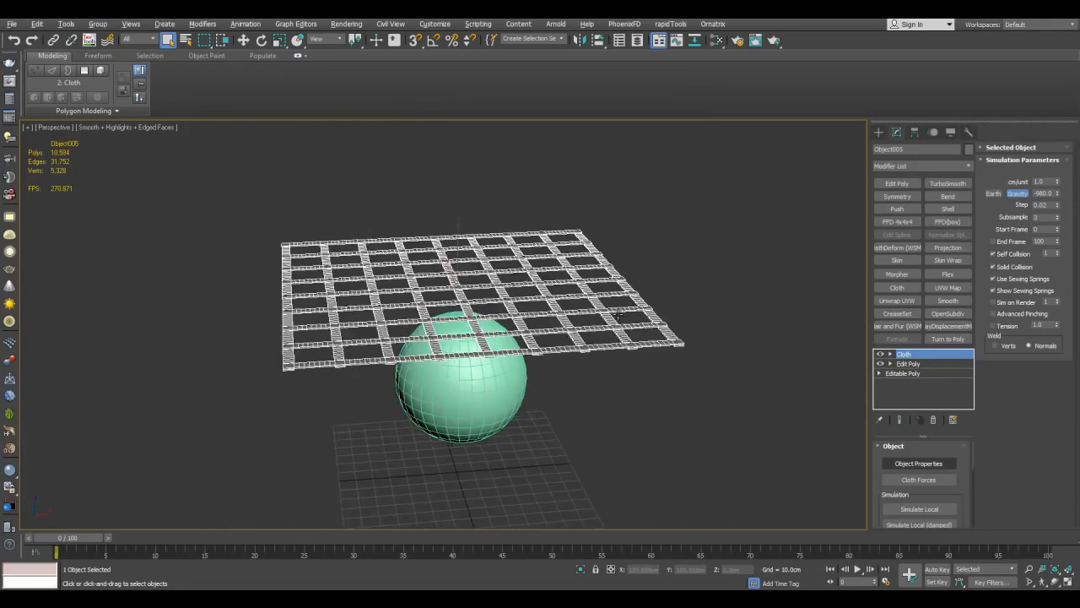
{"action": "scroll", "coordinate": [951, 489], "scroll_direction": "down", "scroll_amount": 2}
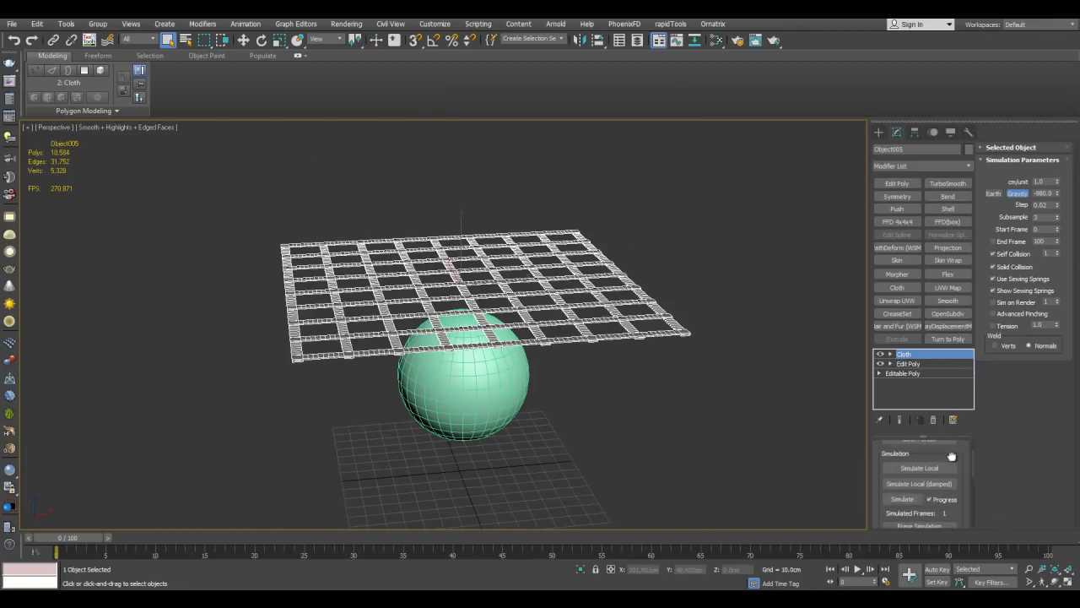
{"action": "left_click", "coordinate": [905, 498]}
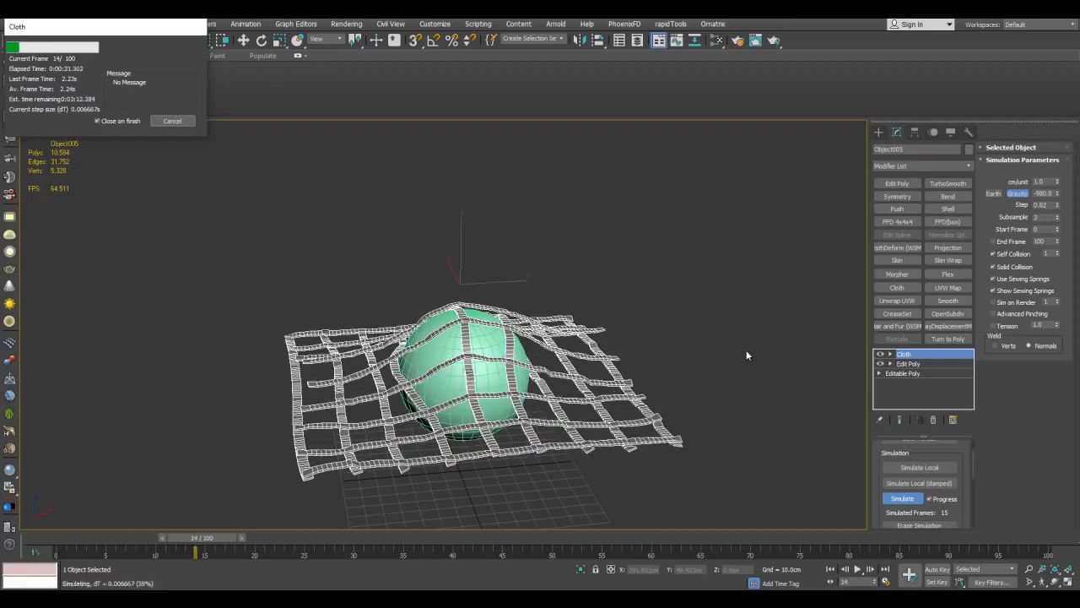
{"action": "left_click", "coordinate": [185, 124]}
Examine how the simulated lattice drapes over the sphere, close up and from several angles
{"action": "scroll", "coordinate": [688, 275], "scroll_direction": "down", "scroll_amount": 3}
{"action": "middle_click_drag", "start_coordinate": [688, 275], "coordinate": [551, 286], "text": "alt"}
{"action": "scroll", "coordinate": [655, 318], "scroll_direction": "up", "scroll_amount": 5}
{"action": "scroll", "coordinate": [558, 281], "scroll_direction": "up", "scroll_amount": 3}
{"action": "middle_click_drag", "start_coordinate": [614, 311], "coordinate": [582, 363], "text": "alt"}
{"action": "scroll", "coordinate": [533, 316], "scroll_direction": "up", "scroll_amount": 4}
{"action": "scroll", "coordinate": [537, 323], "scroll_direction": "down", "scroll_amount": 4}
{"action": "middle_click_drag", "start_coordinate": [583, 363], "coordinate": [570, 333], "text": "alt"}
{"action": "scroll", "coordinate": [615, 293], "scroll_direction": "down", "scroll_amount": 4}
{"action": "middle_click_drag", "start_coordinate": [620, 287], "coordinate": [636, 304]}
{"action": "scroll", "coordinate": [546, 335], "scroll_direction": "up", "scroll_amount": 3}
{"action": "scroll", "coordinate": [632, 318], "scroll_direction": "up", "scroll_amount": 5}
{"action": "scroll", "coordinate": [572, 283], "scroll_direction": "down", "scroll_amount": 5}
{"action": "scroll", "coordinate": [529, 311], "scroll_direction": "down", "scroll_amount": 5}
{"action": "scroll", "coordinate": [643, 354], "scroll_direction": "down", "scroll_amount": 3}
{"action": "scroll", "coordinate": [636, 305], "scroll_direction": "up", "scroll_amount": 5}
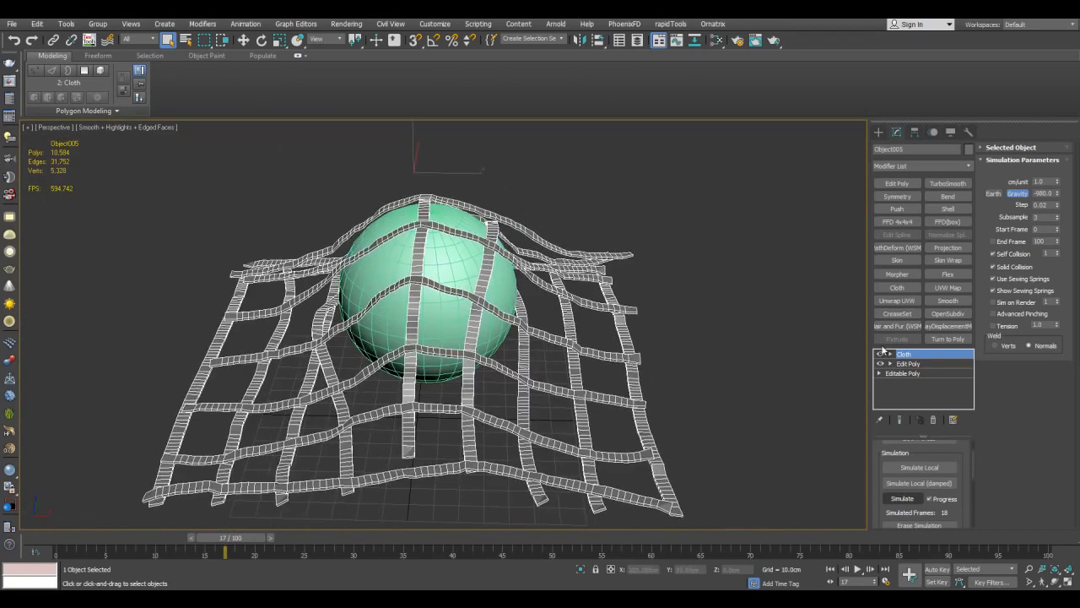
Delete the Cloth modifier from the lattice and from the sphere
{"action": "right_click", "coordinate": [899, 355]}
{"action": "left_click", "coordinate": [897, 123]}
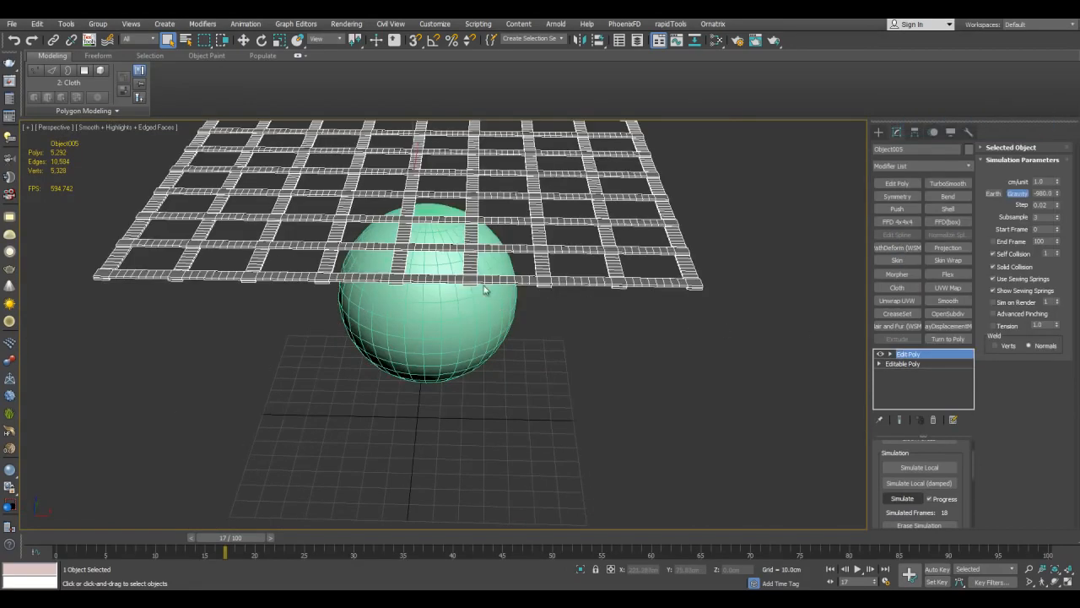
{"action": "left_click", "coordinate": [447, 302]}
{"action": "right_click", "coordinate": [900, 355]}
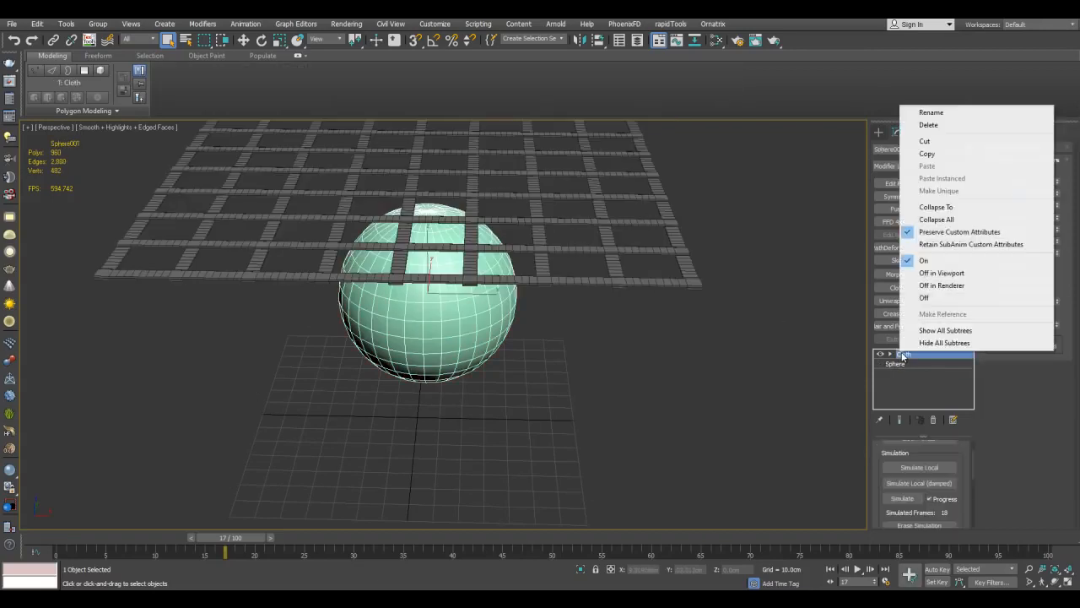
{"action": "left_click", "coordinate": [928, 124]}
Draw a plane in the Top view that covers the lattice from corner to corner
{"action": "left_click", "coordinate": [808, 218]}
{"action": "left_click", "coordinate": [878, 136]}
{"action": "middle_click_drag", "start_coordinate": [724, 198], "coordinate": [741, 290]}
{"action": "right_click", "coordinate": [825, 280]}
{"action": "scroll", "coordinate": [823, 278], "scroll_direction": "down", "scroll_amount": 3}
{"action": "middle_click_drag", "start_coordinate": [811, 261], "coordinate": [746, 285], "text": "alt"}
{"action": "left_click", "coordinate": [944, 251]}
{"action": "middle_click_drag", "start_coordinate": [640, 262], "coordinate": [647, 238]}
{"action": "key", "text": "alt+w"}
{"action": "right_click", "coordinate": [309, 225]}
{"action": "key", "text": "alt+w"}
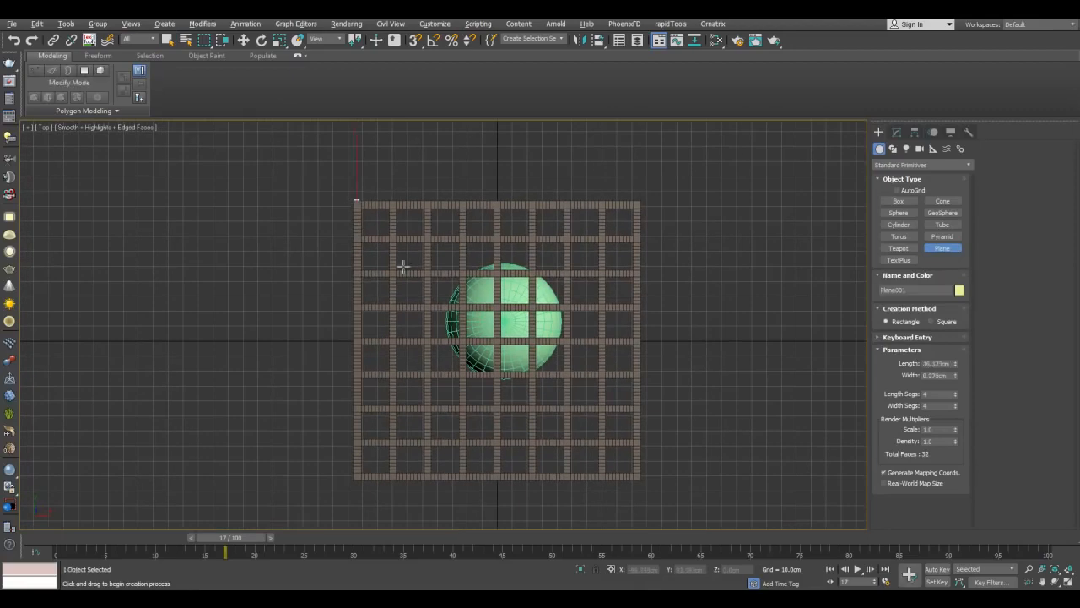
{"action": "left_click_drag", "start_coordinate": [354, 203], "coordinate": [639, 477]}
{"action": "right_click", "coordinate": [638, 478]}
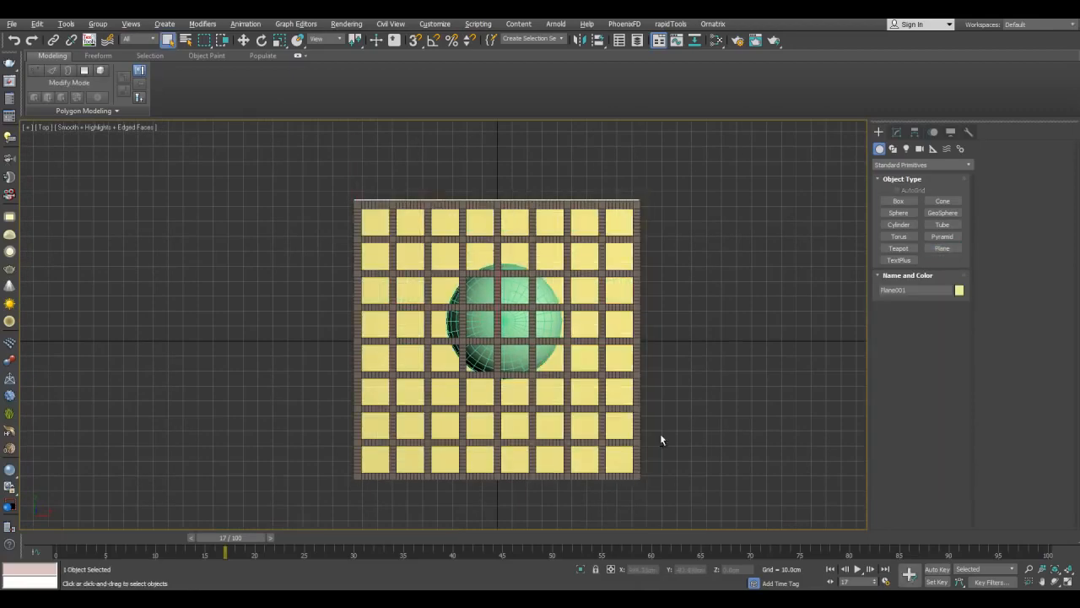
In the Perspective view, raise the new plane to about 116 cm in Z, level with the lattice above the sphere
{"action": "key", "text": "alt+w"}
{"action": "right_click", "coordinate": [699, 418]}
{"action": "key", "text": "alt+w"}
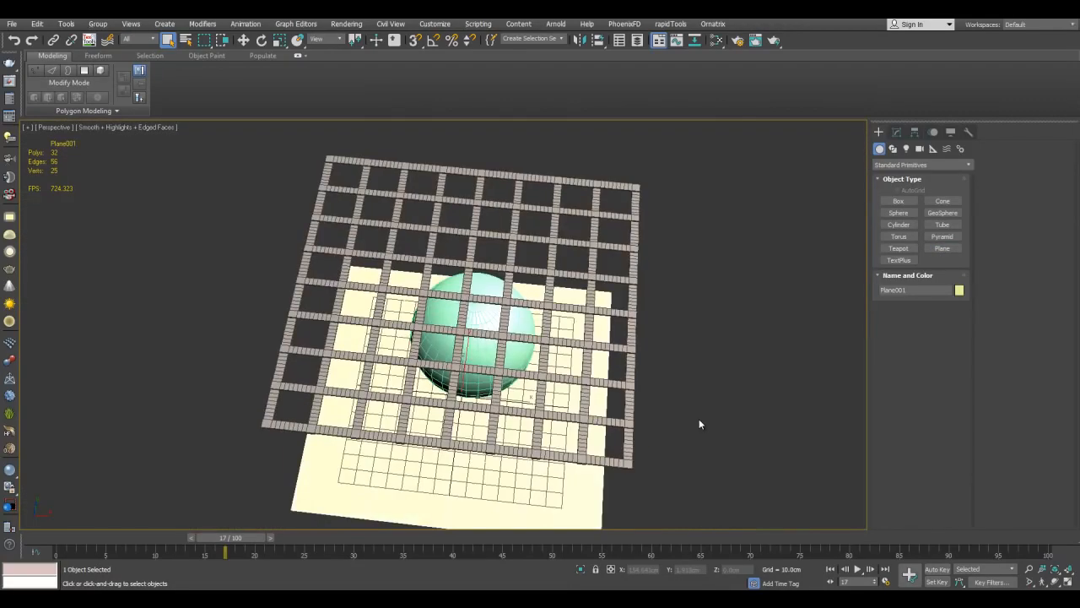
{"action": "middle_click_drag", "start_coordinate": [621, 368], "coordinate": [609, 334]}
{"action": "key", "text": "w"}
{"action": "middle_click_drag", "start_coordinate": [503, 385], "coordinate": [490, 342], "text": "alt"}
{"action": "left_click_drag", "start_coordinate": [460, 374], "coordinate": [500, 189]}
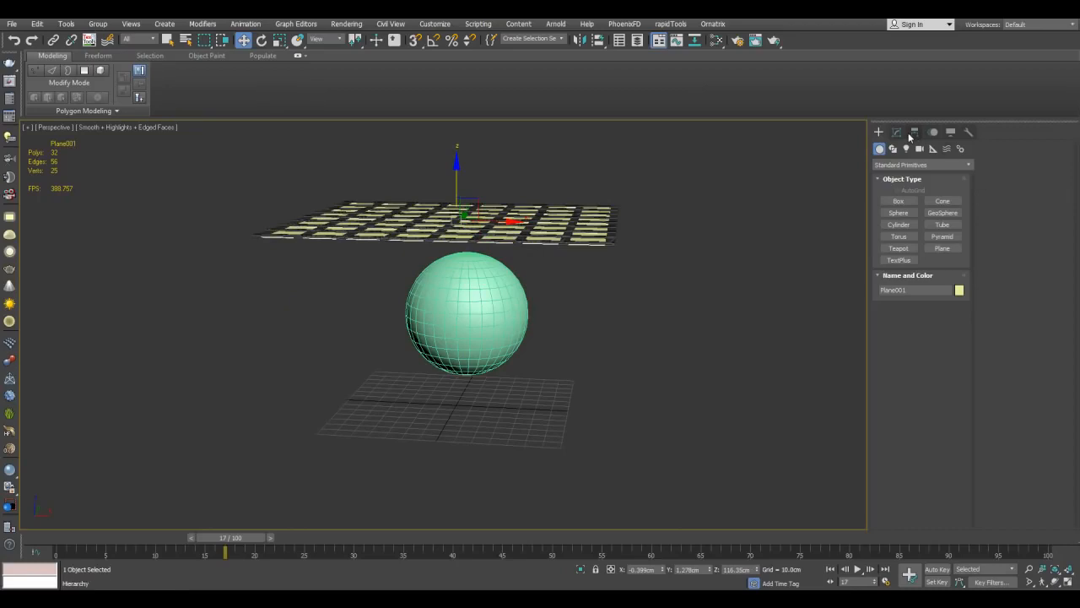
Add a TurboSmooth modifier to the plane and set its Iterations to 3
{"action": "left_click", "coordinate": [897, 133]}
{"action": "scroll", "coordinate": [743, 188], "scroll_direction": "up", "scroll_amount": 6}
{"action": "left_click", "coordinate": [947, 183]}
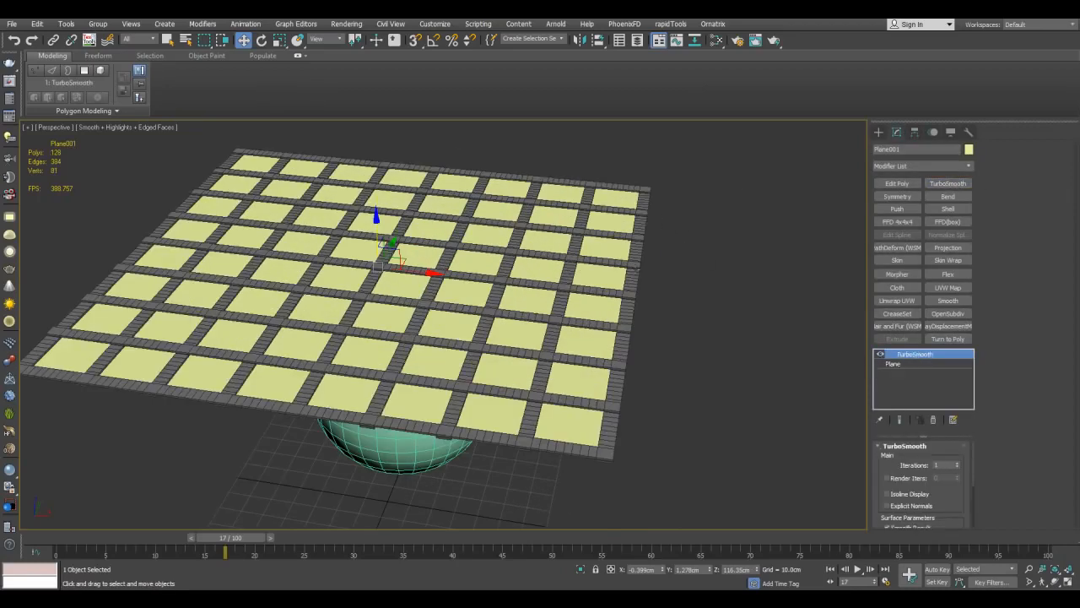
{"action": "scroll", "coordinate": [698, 256], "scroll_direction": "up", "scroll_amount": 3}
{"action": "left_click", "coordinate": [957, 464]}
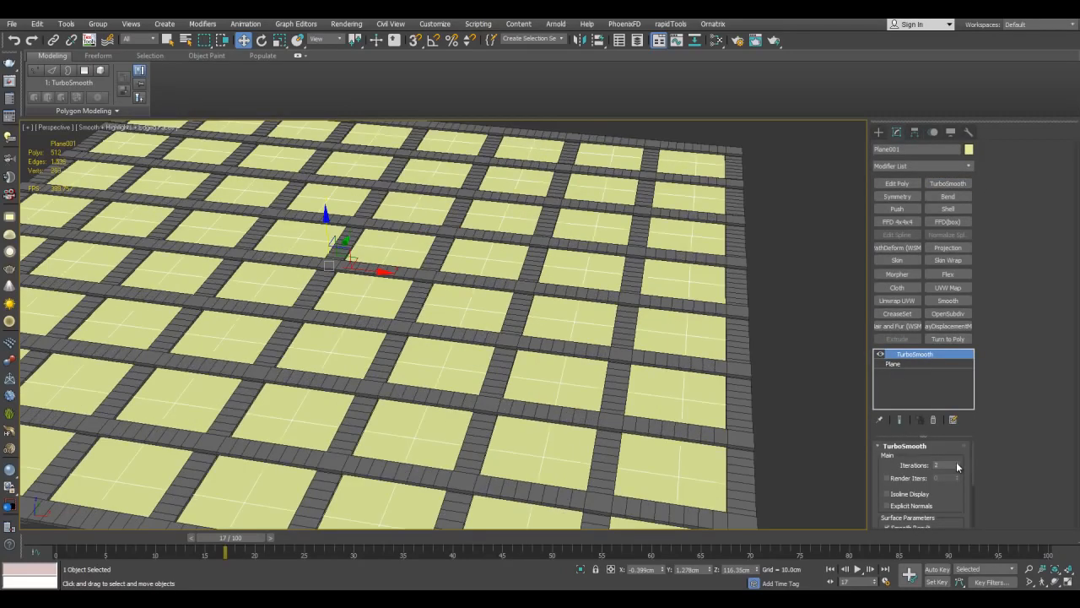
{"action": "left_click", "coordinate": [957, 464]}
Add a Cloth modifier to the plane with Subsample 3 and Self Collision enabled
{"action": "scroll", "coordinate": [720, 354], "scroll_direction": "down", "scroll_amount": 5}
{"action": "scroll", "coordinate": [722, 329], "scroll_direction": "up", "scroll_amount": 2}
{"action": "middle_click_drag", "start_coordinate": [716, 323], "coordinate": [796, 322], "text": "alt"}
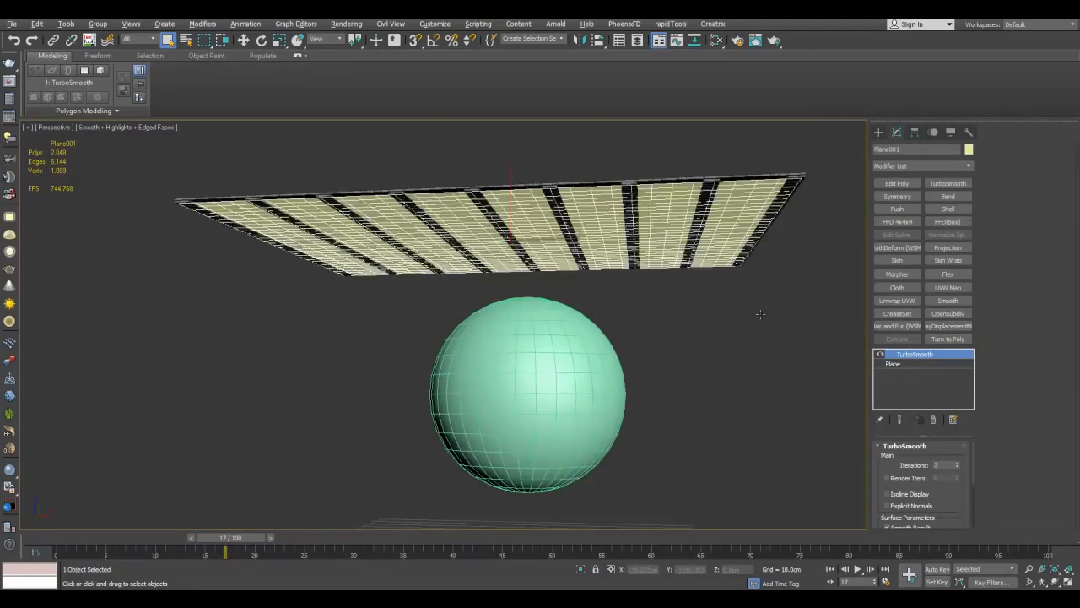
{"action": "middle_click_drag", "start_coordinate": [760, 314], "coordinate": [786, 304], "text": "alt"}
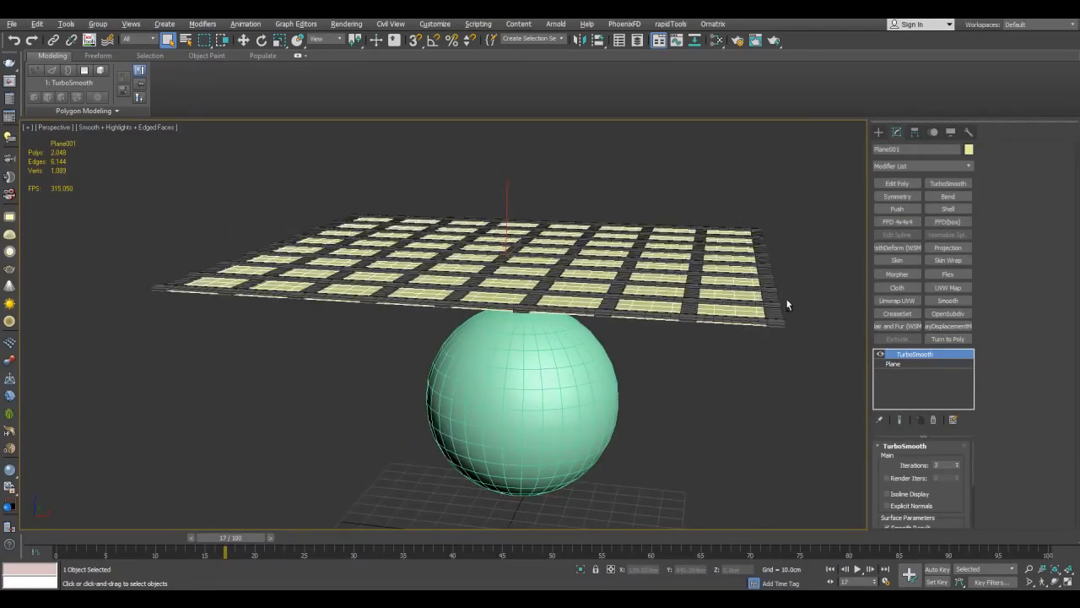
{"action": "left_click", "coordinate": [897, 287]}
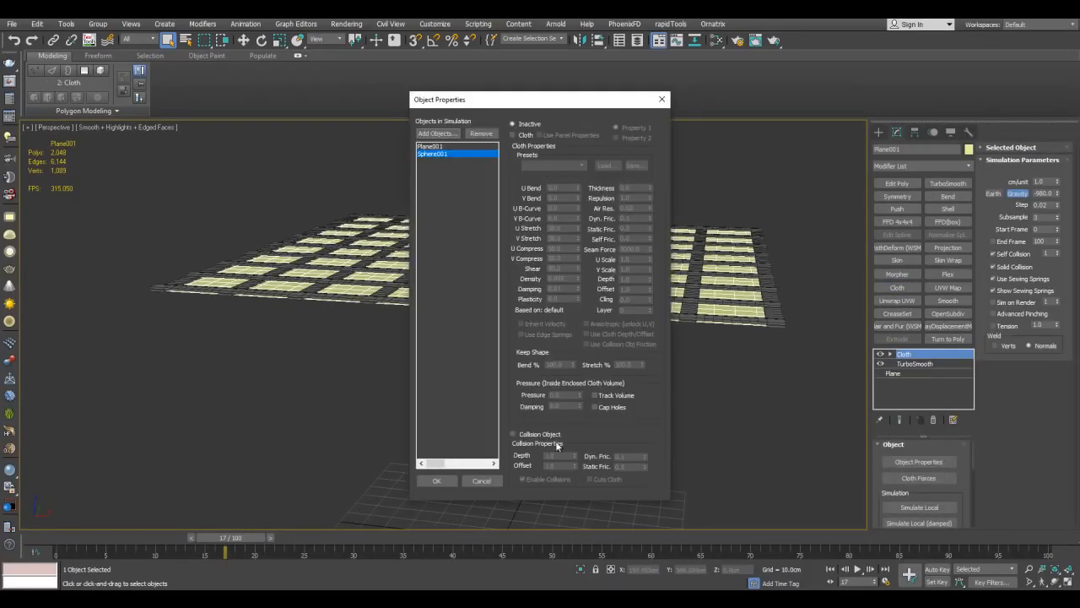
Define the plane as Cloth with the Generic Heavy preset, keep the sphere in the simulation and accept the object properties
{"action": "left_click", "coordinate": [523, 135]}
{"action": "left_click", "coordinate": [538, 164]}
{"action": "left_click", "coordinate": [557, 212]}
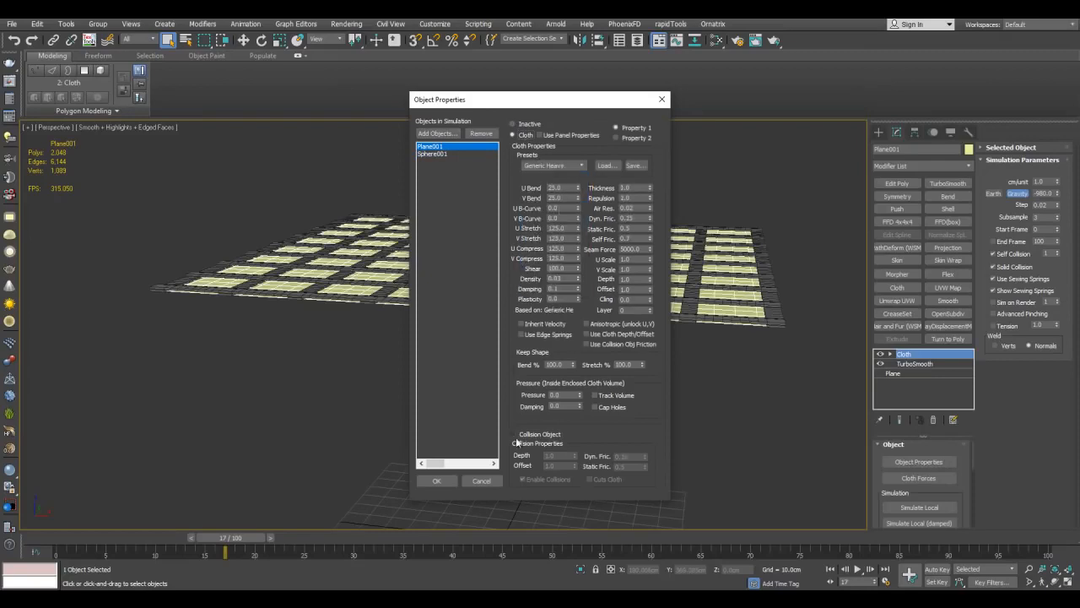
{"action": "left_click", "coordinate": [436, 480]}
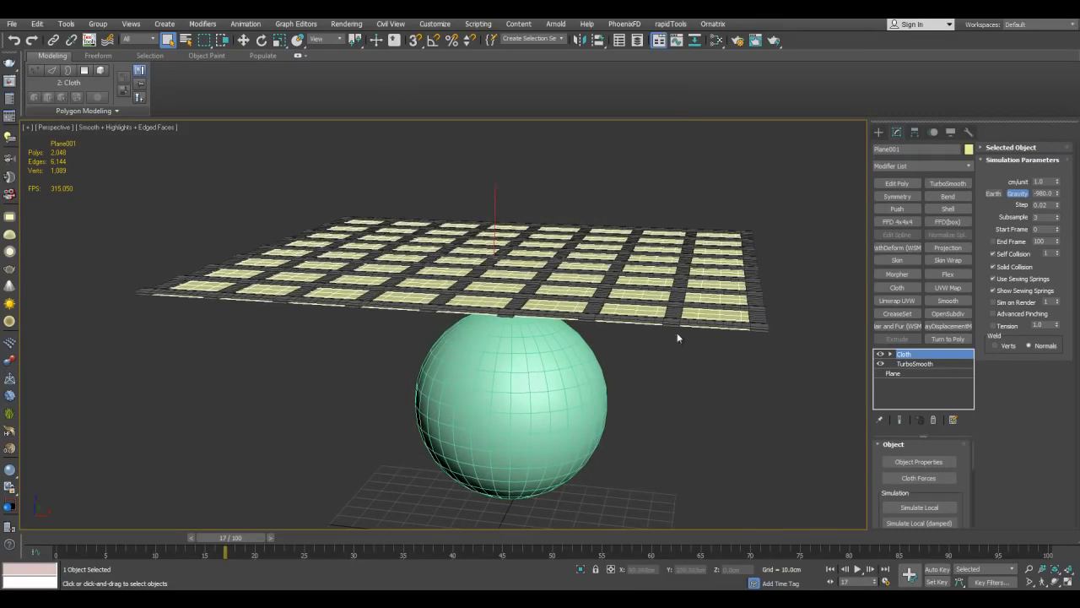
Run the cloth simulation on the plane and stop it at about frame 31
{"action": "scroll", "coordinate": [918, 492], "scroll_direction": "down", "scroll_amount": 2}
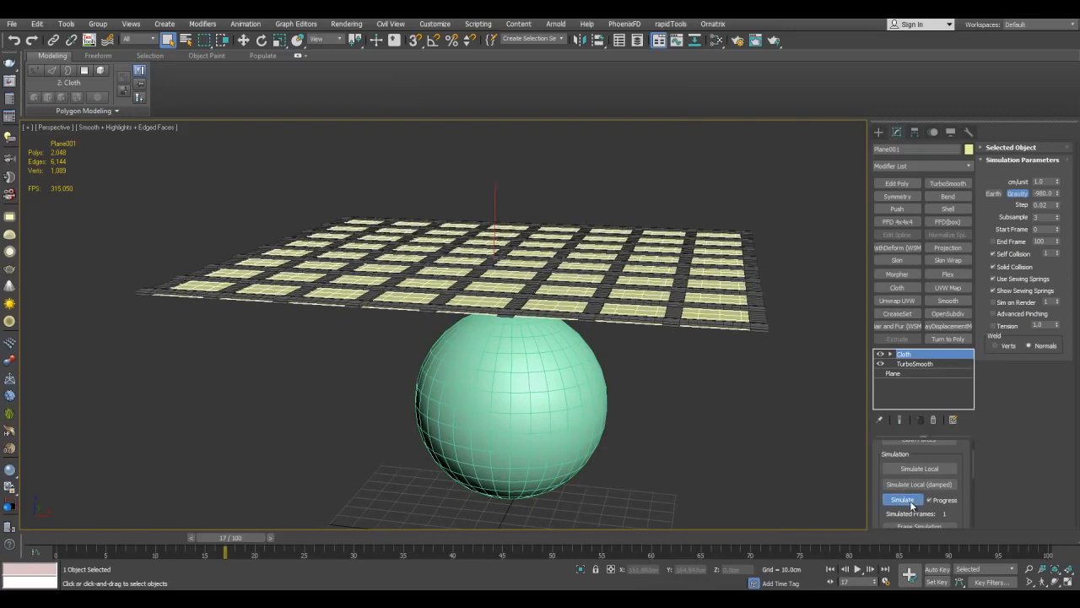
{"action": "left_click", "coordinate": [902, 500]}
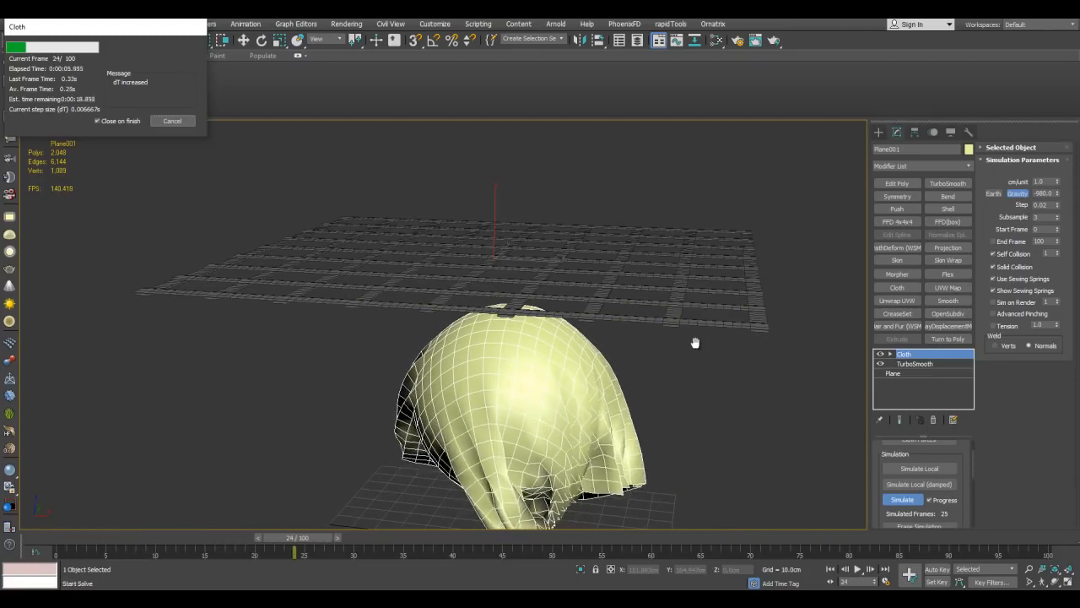
{"action": "left_click", "coordinate": [172, 121]}
Inspect the plane draped over the sphere and return the timeline to frame 0
{"action": "scroll", "coordinate": [508, 275], "scroll_direction": "down", "scroll_amount": 4}
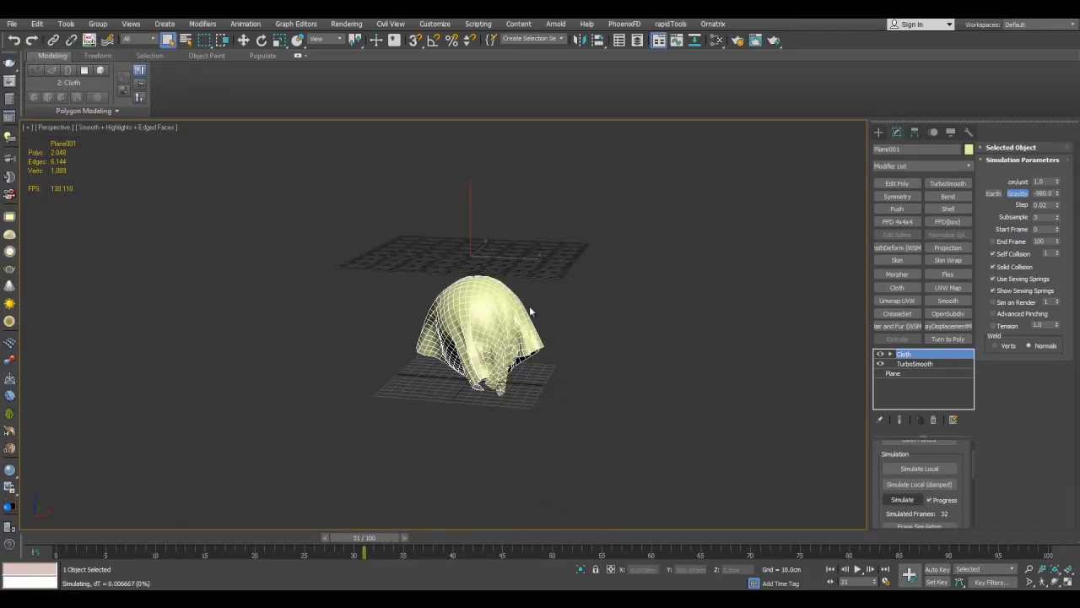
{"action": "middle_click_drag", "start_coordinate": [531, 304], "coordinate": [545, 322]}
{"action": "scroll", "coordinate": [547, 322], "scroll_direction": "up", "scroll_amount": 5}
{"action": "middle_click_drag", "start_coordinate": [571, 251], "coordinate": [395, 341], "text": "alt"}
{"action": "left_click_drag", "start_coordinate": [366, 541], "coordinate": [59, 533]}
Select the lattice and add a Skin Wrap modifier to it
{"action": "middle_click_drag", "start_coordinate": [564, 305], "coordinate": [509, 338]}
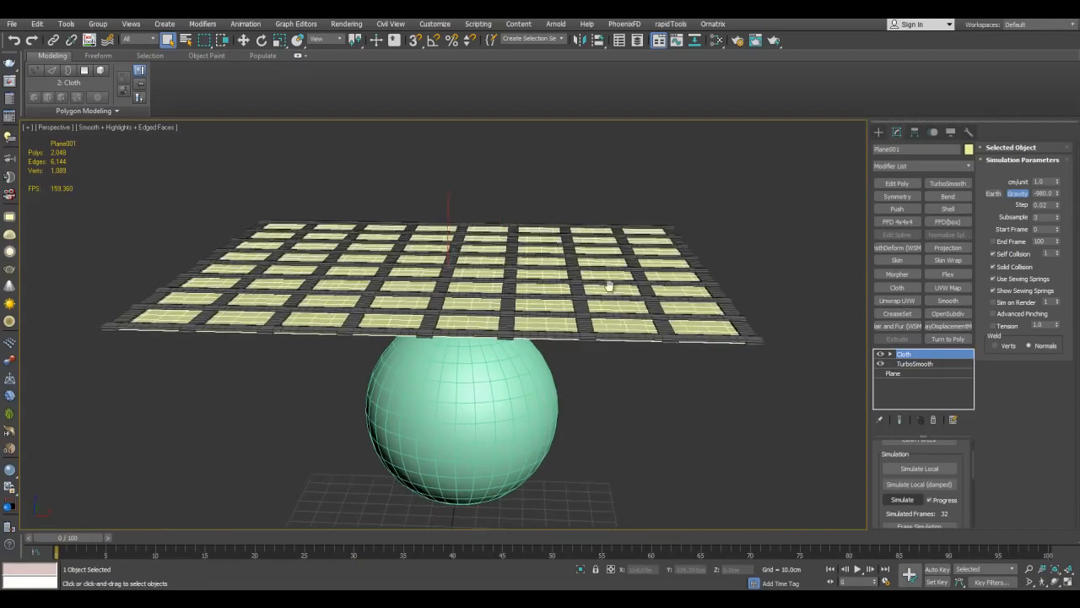
{"action": "middle_click_drag", "start_coordinate": [605, 297], "coordinate": [598, 285], "text": "alt"}
{"action": "left_click", "coordinate": [667, 288]}
{"action": "middle_click_drag", "start_coordinate": [667, 287], "coordinate": [701, 261], "text": "alt"}
{"action": "left_click", "coordinate": [945, 260]}
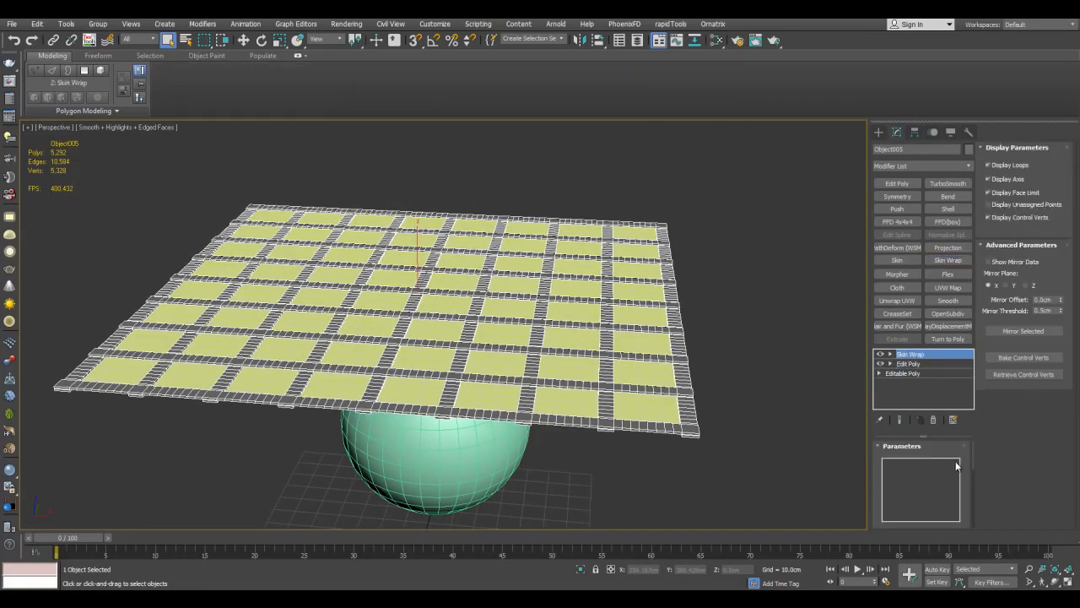
Add the simulated plane to the lattice's Skin Wrap as its control object
{"action": "scroll", "coordinate": [972, 458], "scroll_direction": "down", "scroll_amount": 5}
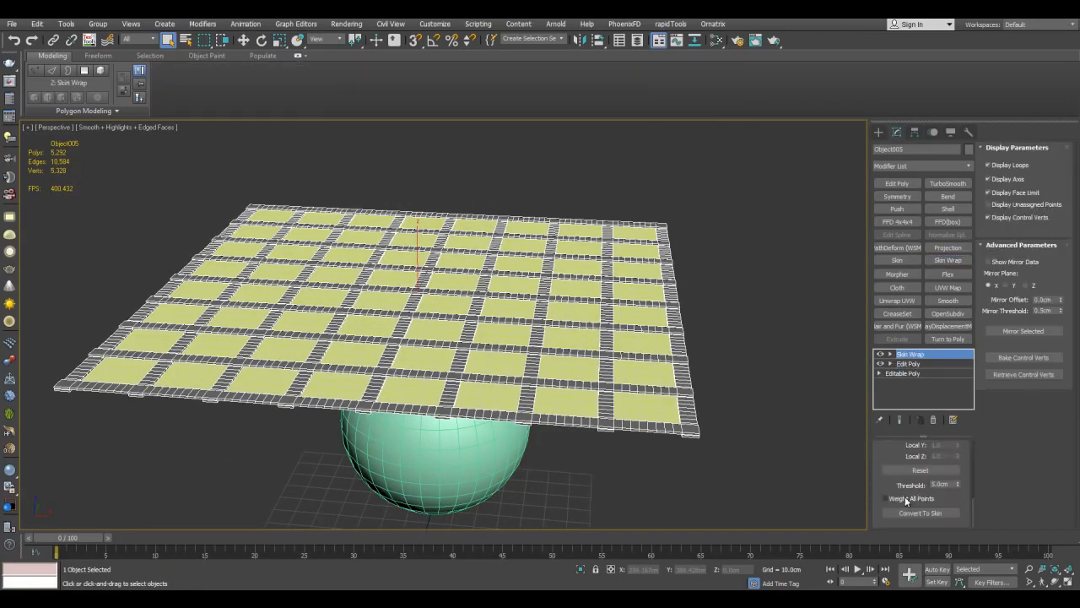
{"action": "scroll", "coordinate": [970, 507], "scroll_direction": "up", "scroll_amount": 4}
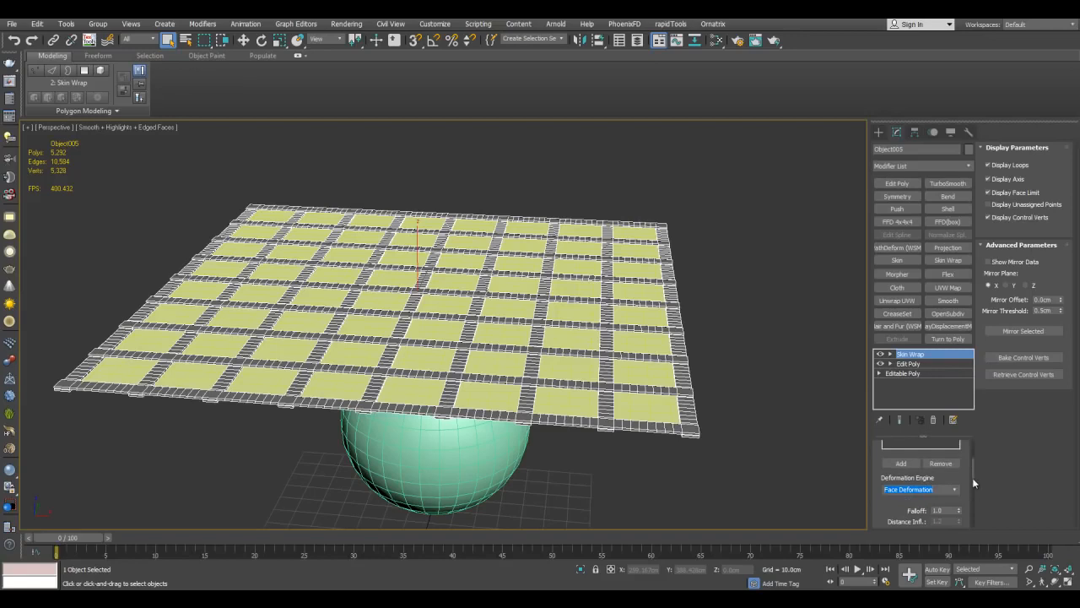
{"action": "scroll", "coordinate": [973, 486], "scroll_direction": "up", "scroll_amount": 2}
{"action": "left_click", "coordinate": [902, 497]}
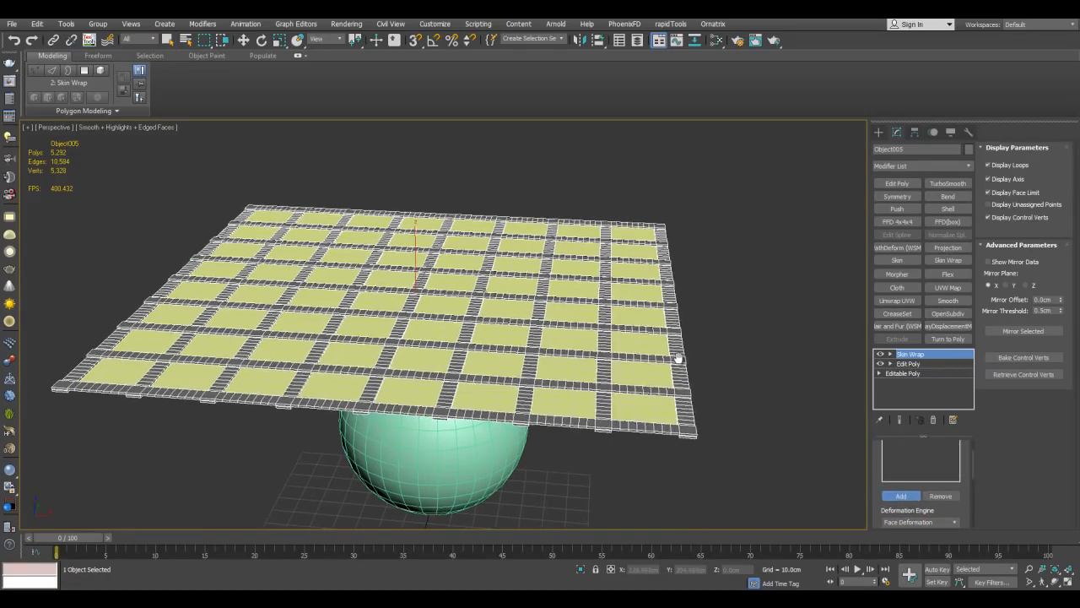
{"action": "scroll", "coordinate": [667, 353], "scroll_direction": "up", "scroll_amount": 3}
{"action": "scroll", "coordinate": [622, 337], "scroll_direction": "down", "scroll_amount": 5}
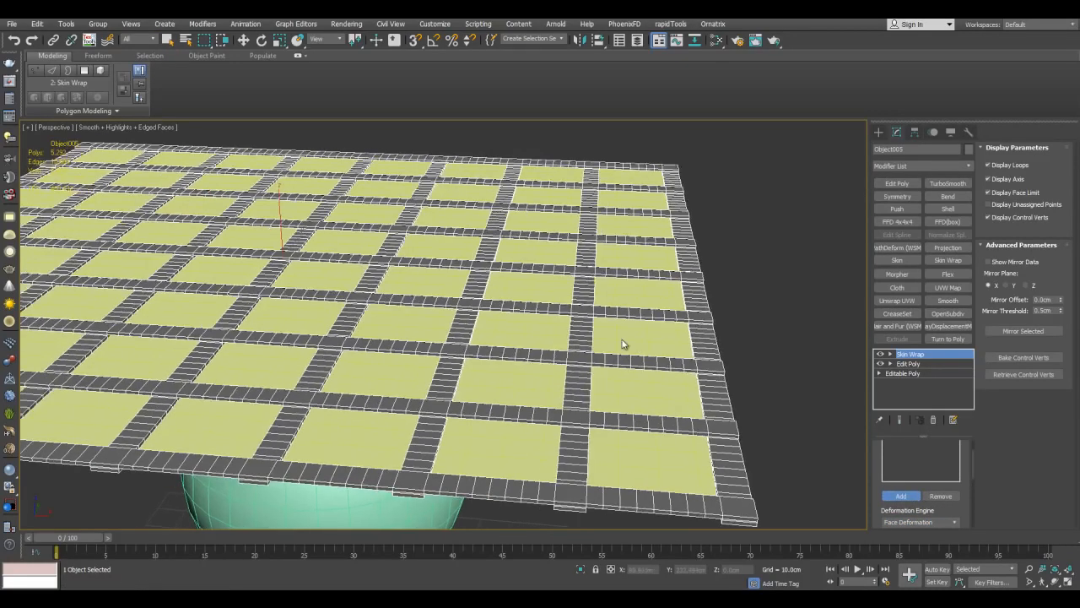
{"action": "scroll", "coordinate": [972, 457], "scroll_direction": "up", "scroll_amount": 2}
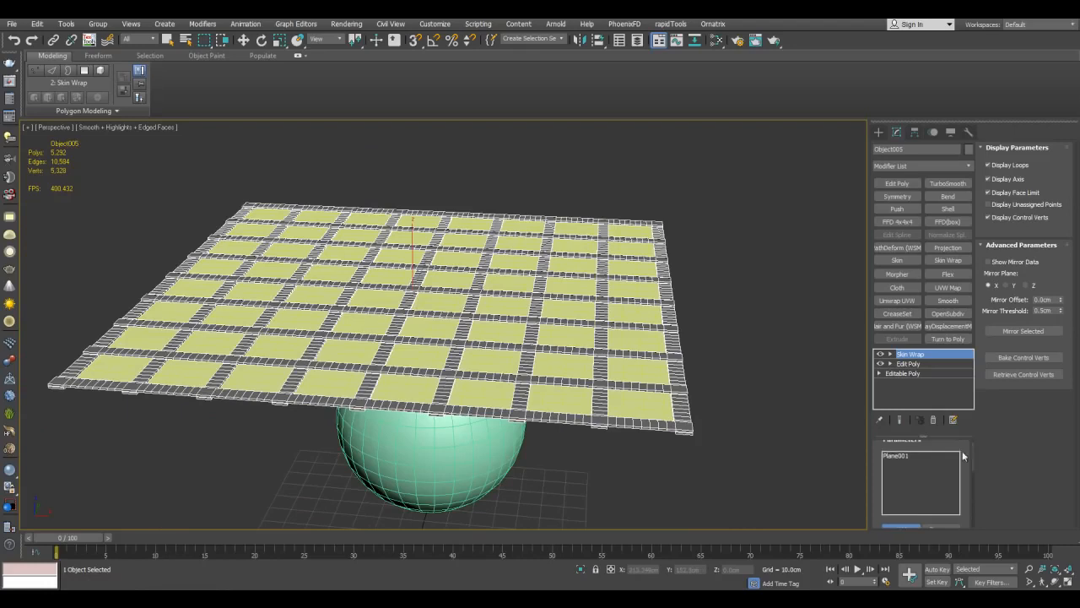
Scrub the timeline to frame 18 and view the lattice draped with the plane over the sphere
{"action": "middle_click_drag", "start_coordinate": [729, 378], "coordinate": [735, 375]}
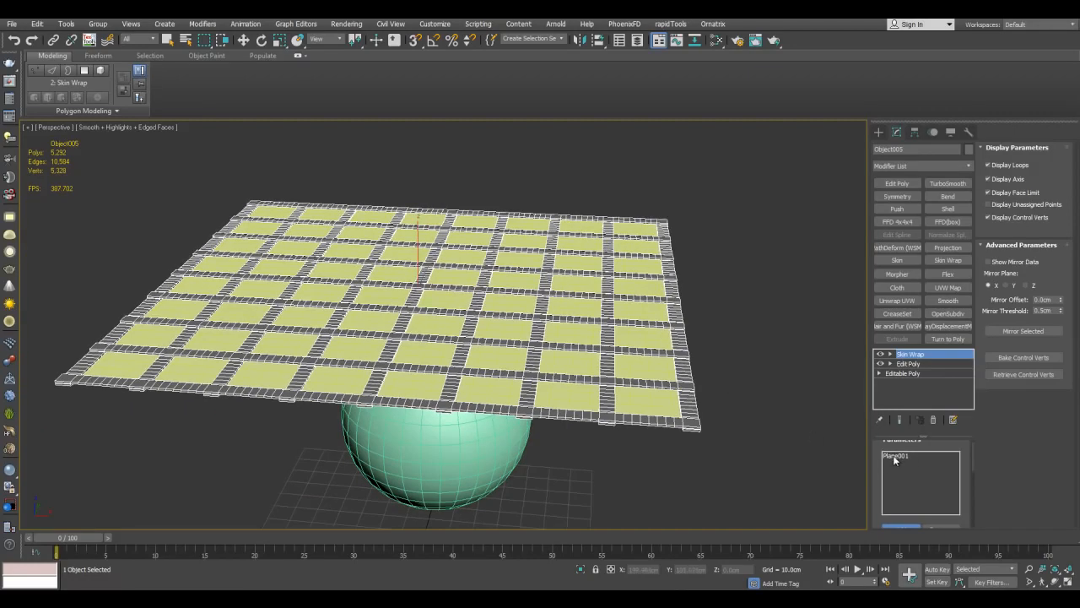
{"action": "key", "text": "w"}
{"action": "middle_click_drag", "start_coordinate": [768, 414], "coordinate": [772, 407], "text": "alt"}
{"action": "middle_click_drag", "start_coordinate": [711, 463], "coordinate": [708, 430], "text": "alt"}
{"action": "mouse_move", "coordinate": [677, 329]}
{"action": "middle_mouse_down", "text": "alt"}
{"action": "mouse_move", "coordinate": [749, 363]}
{"action": "mouse_move", "coordinate": [723, 340]}
{"action": "mouse_move", "coordinate": [662, 319]}
{"action": "middle_mouse_up", "text": "alt"}
{"action": "key", "text": "q"}
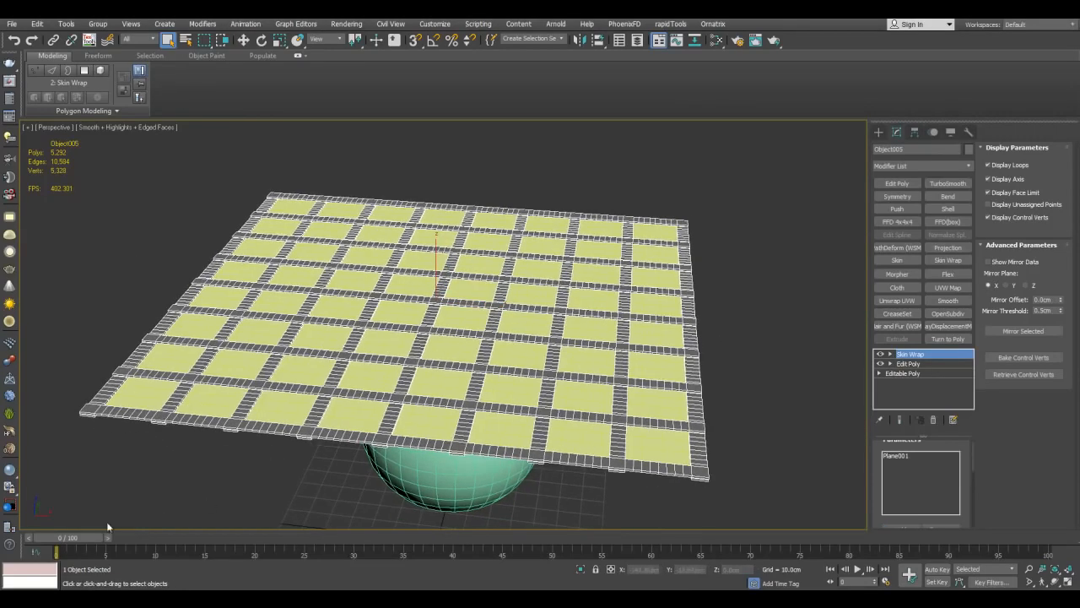
{"action": "left_click_drag", "start_coordinate": [92, 538], "coordinate": [269, 531]}
{"action": "middle_click_drag", "start_coordinate": [540, 354], "coordinate": [595, 329], "text": "alt"}
{"action": "scroll", "coordinate": [604, 330], "scroll_direction": "up", "scroll_amount": 2}
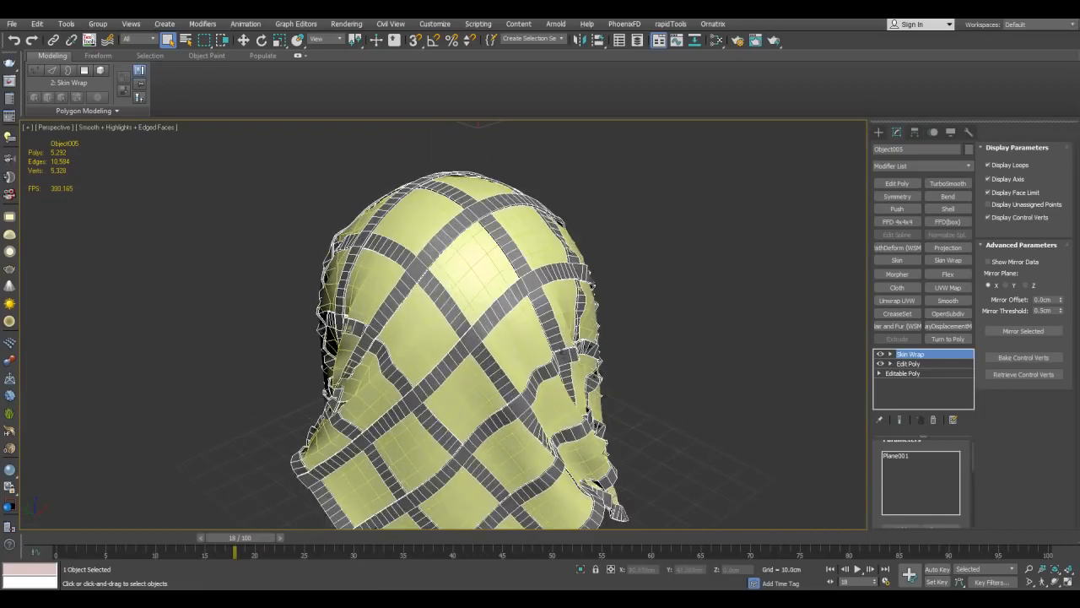
Select the draped cloth plane and turn off Renderable in its object properties
{"action": "left_click", "coordinate": [591, 275]}
{"action": "left_click", "coordinate": [481, 258]}
{"action": "right_click", "coordinate": [482, 259]}
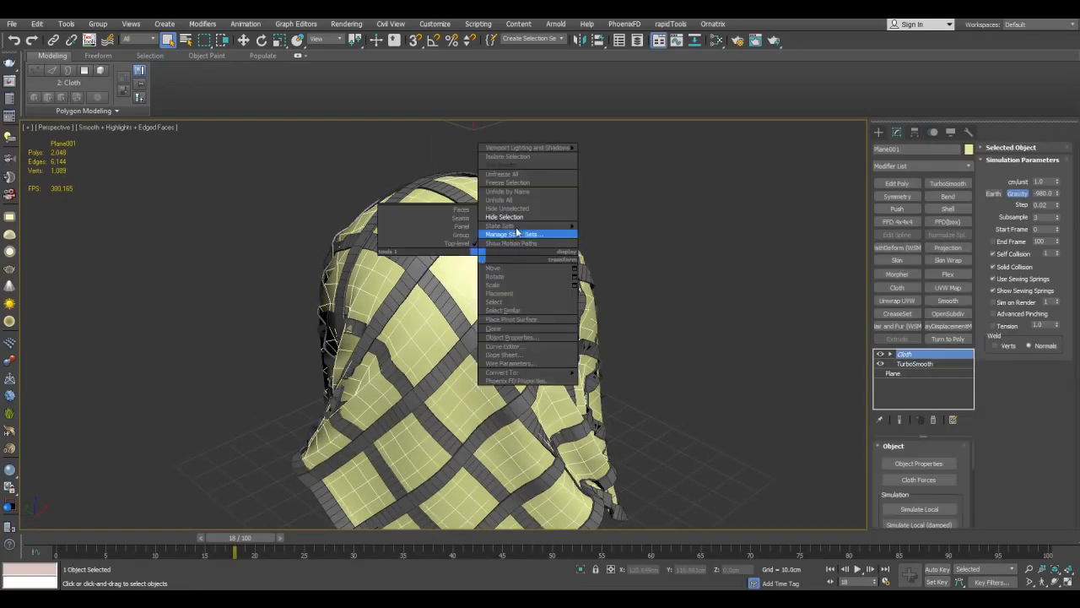
{"action": "left_click", "coordinate": [548, 239]}
{"action": "key", "text": "ctrl+z"}
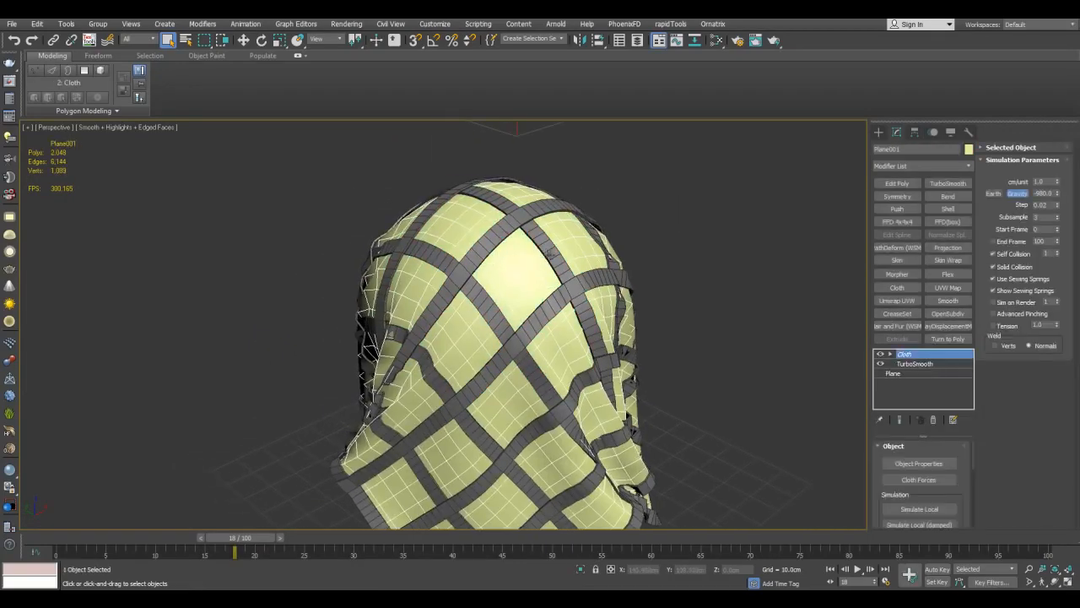
{"action": "right_click", "coordinate": [511, 276]}
{"action": "left_click", "coordinate": [572, 359]}
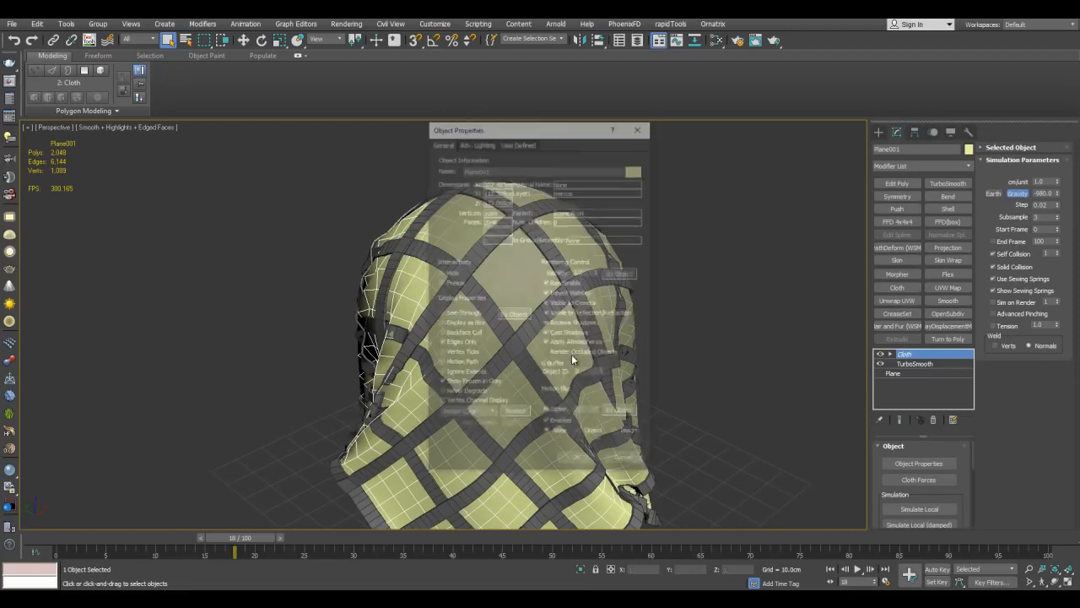
{"action": "left_click", "coordinate": [559, 285]}
{"action": "left_click", "coordinate": [588, 463]}
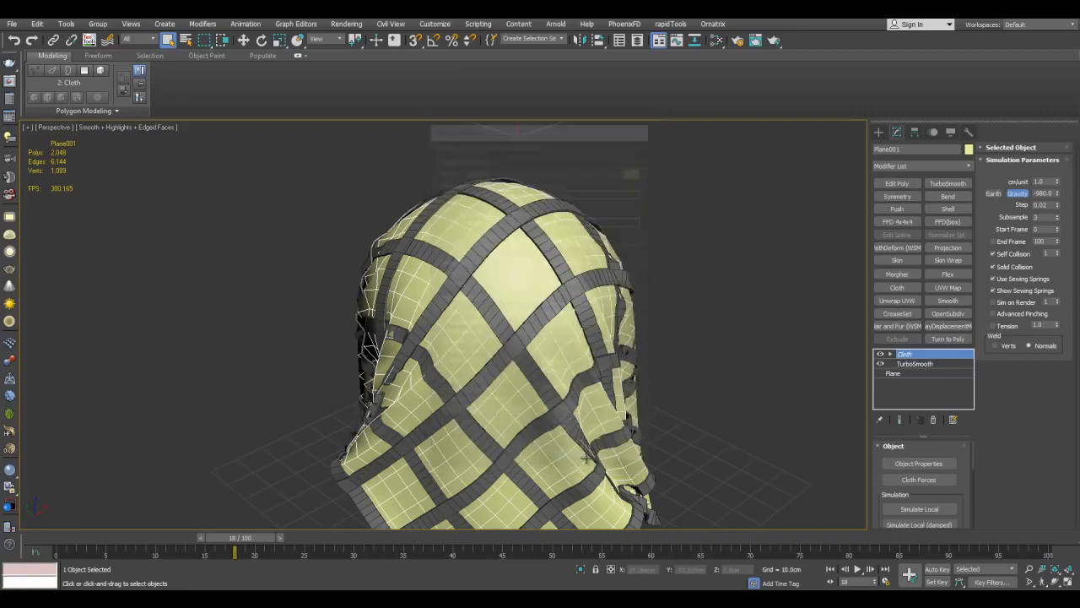
Hide the cloth plane and view the bare lattice around the sphere at frame 17
{"action": "middle_click_drag", "start_coordinate": [726, 192], "coordinate": [697, 247]}
{"action": "middle_click_drag", "start_coordinate": [698, 182], "coordinate": [696, 283], "text": "alt"}
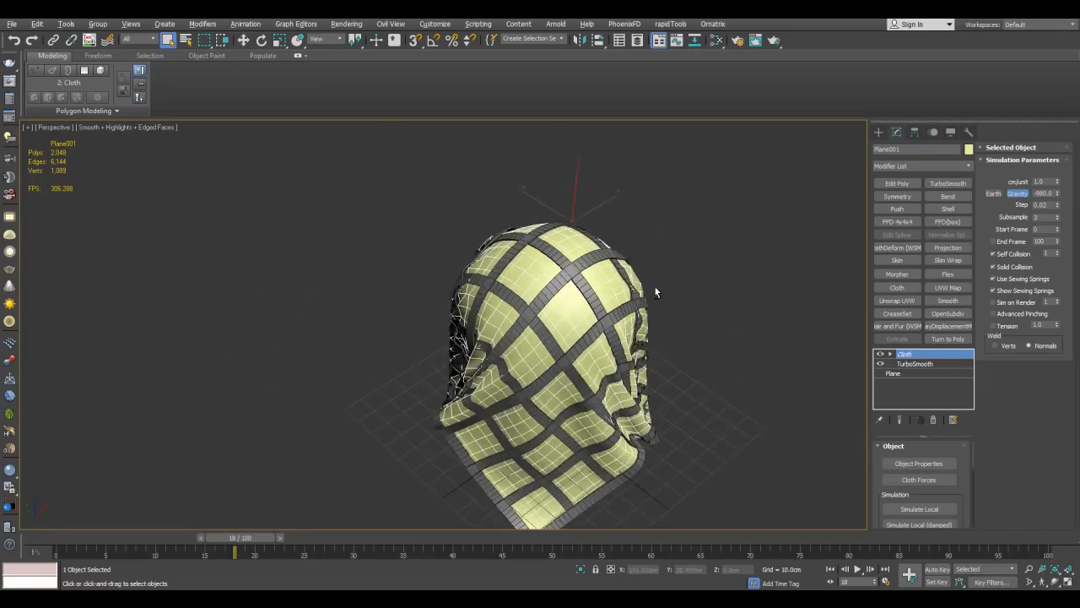
{"action": "left_click", "coordinate": [586, 289]}
{"action": "middle_click_drag", "start_coordinate": [586, 289], "coordinate": [688, 389], "text": "alt"}
{"action": "scroll", "coordinate": [636, 240], "scroll_direction": "up", "scroll_amount": 5}
{"action": "middle_click_drag", "start_coordinate": [637, 240], "coordinate": [748, 234]}
{"action": "middle_click_drag", "start_coordinate": [711, 271], "coordinate": [723, 306], "text": "alt"}
{"action": "scroll", "coordinate": [728, 284], "scroll_direction": "down", "scroll_amount": 4}
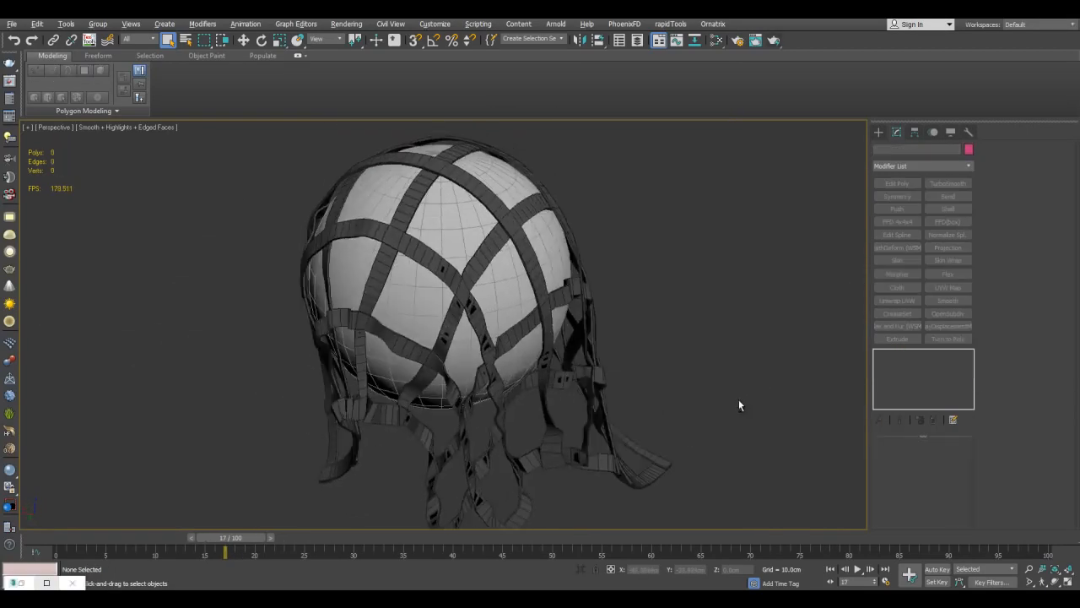
Select the draped lattice and examine the surface of its crossing strips up close
{"action": "scroll", "coordinate": [464, 319], "scroll_direction": "up", "scroll_amount": 5}
{"action": "left_click", "coordinate": [464, 319]}
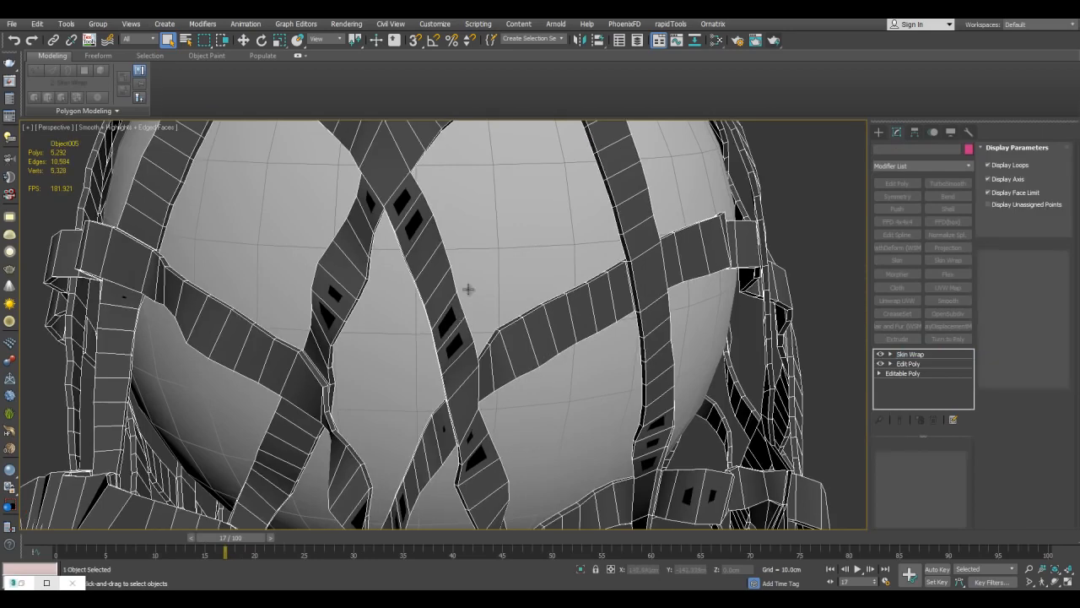
{"action": "scroll", "coordinate": [486, 308], "scroll_direction": "up", "scroll_amount": 6}
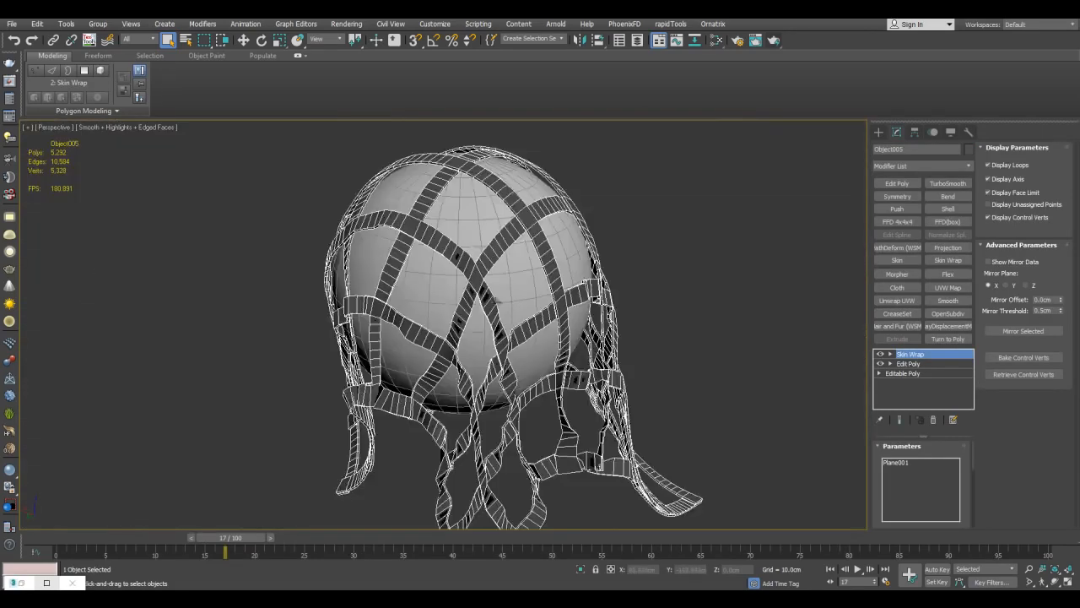
{"action": "scroll", "coordinate": [514, 313], "scroll_direction": "up", "scroll_amount": 5}
{"action": "scroll", "coordinate": [460, 317], "scroll_direction": "down", "scroll_amount": 5}
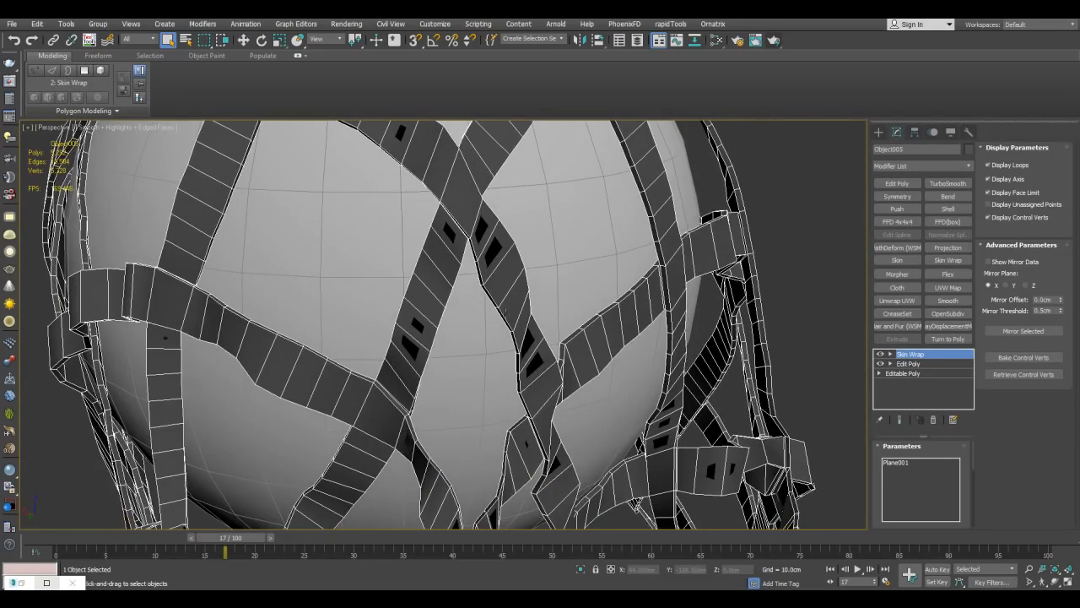
{"action": "scroll", "coordinate": [675, 314], "scroll_direction": "down", "scroll_amount": 3}
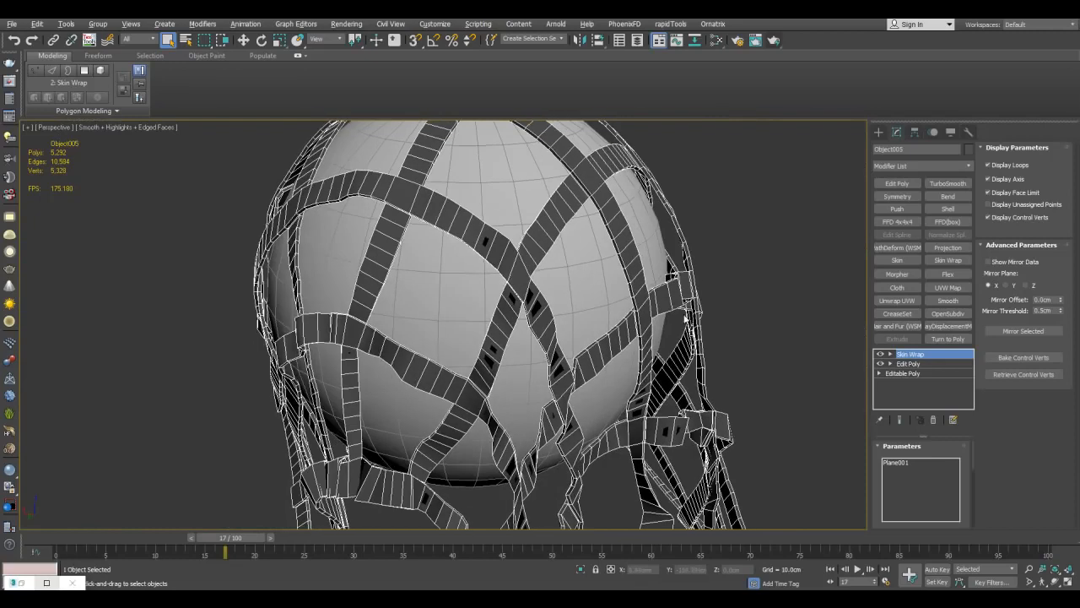
Add a CreaseSet modifier between the lattice's Edit Poly and Skin Wrap, and work at its edge level
{"action": "left_click", "coordinate": [917, 366]}
{"action": "middle_click_drag", "start_coordinate": [780, 161], "coordinate": [698, 326]}
{"action": "scroll", "coordinate": [753, 321], "scroll_direction": "down", "scroll_amount": 2}
{"action": "key", "text": "2"}
{"action": "middle_click_drag", "start_coordinate": [774, 435], "coordinate": [706, 299], "text": "alt"}
{"action": "scroll", "coordinate": [706, 299], "scroll_direction": "up", "scroll_amount": 3}
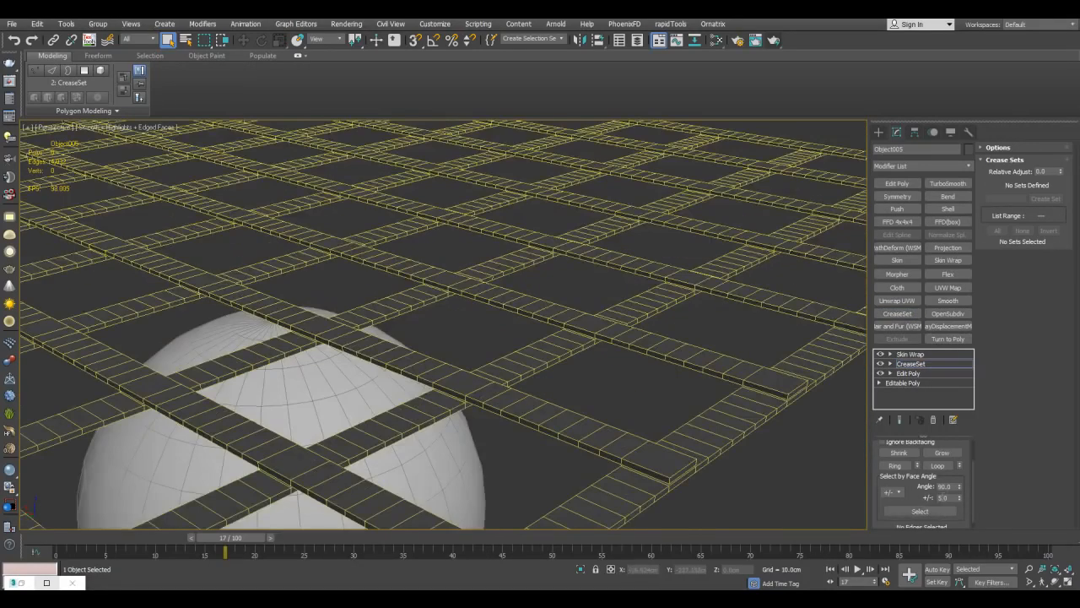
Select the lattice's border edges by a face angle of 90 and create a crease set from them
{"action": "left_click", "coordinate": [933, 510]}
{"action": "scroll", "coordinate": [773, 389], "scroll_direction": "up", "scroll_amount": 5}
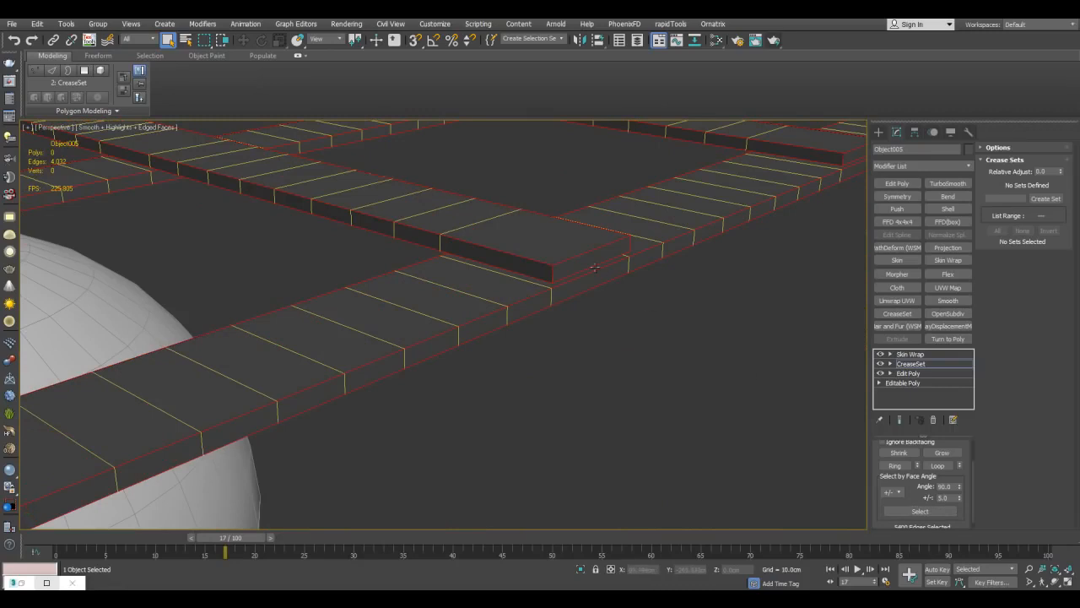
{"action": "scroll", "coordinate": [568, 259], "scroll_direction": "down", "scroll_amount": 6}
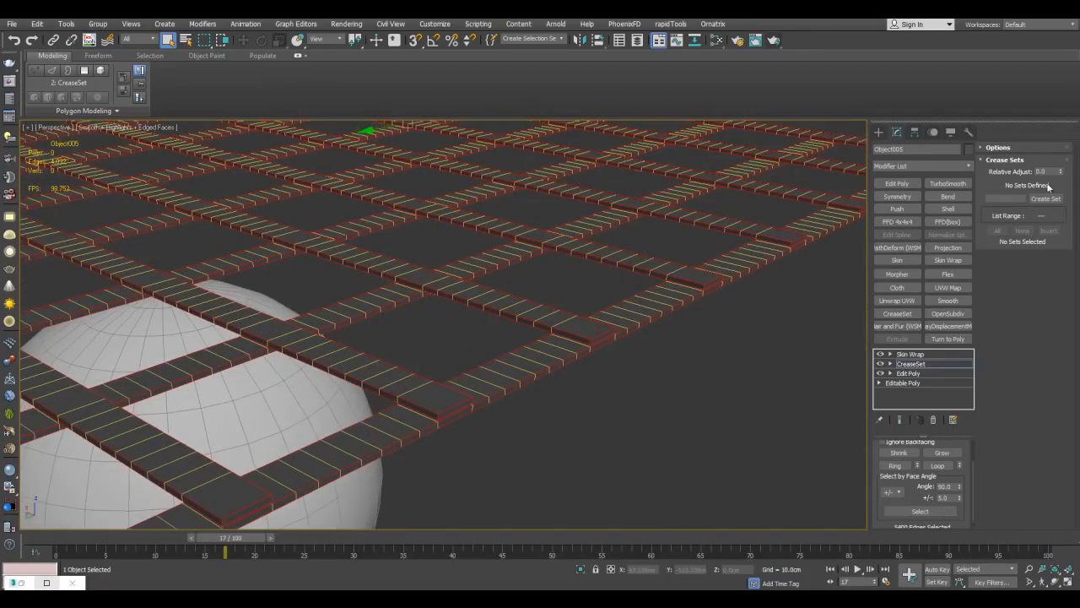
{"action": "left_click", "coordinate": [1059, 199]}
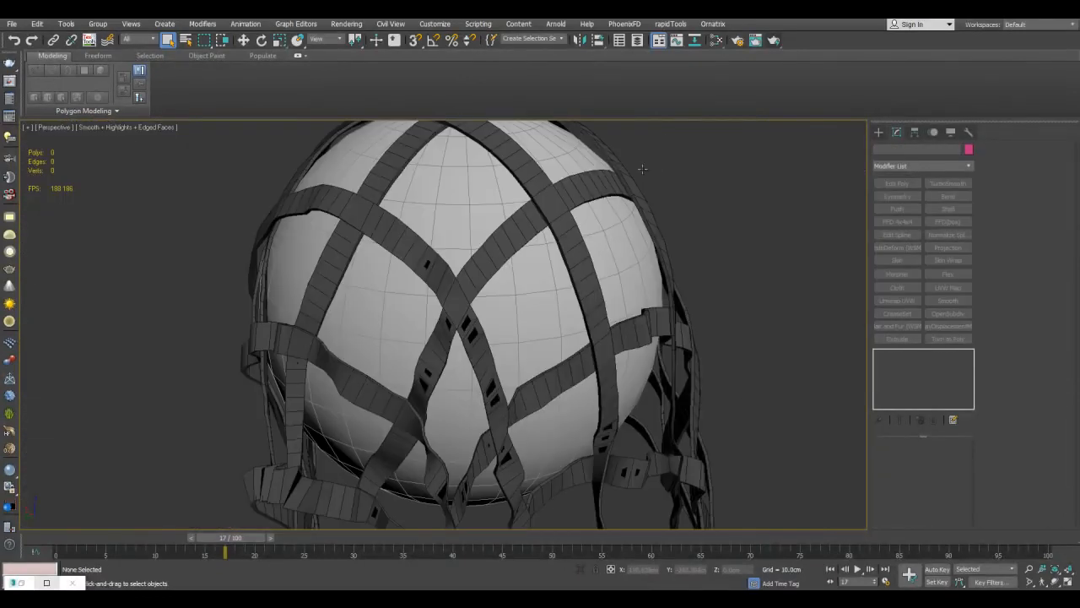
Add an OpenSubdiv modifier with 2 iterations above the lattice's Skin Wrap and turn off the edged faces display
{"action": "left_click", "coordinate": [614, 248]}
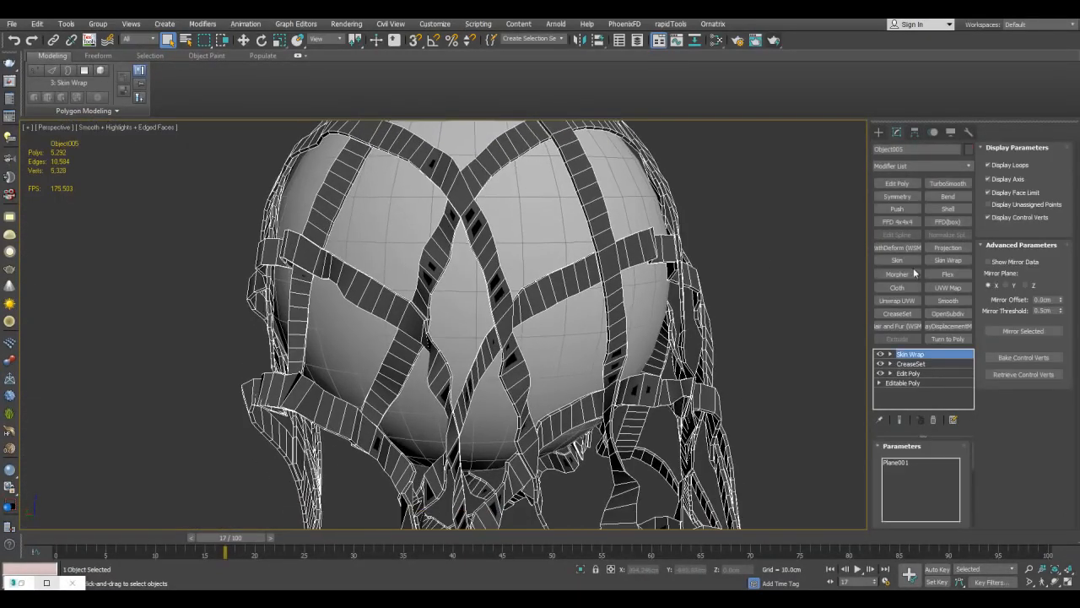
{"action": "left_click", "coordinate": [946, 314]}
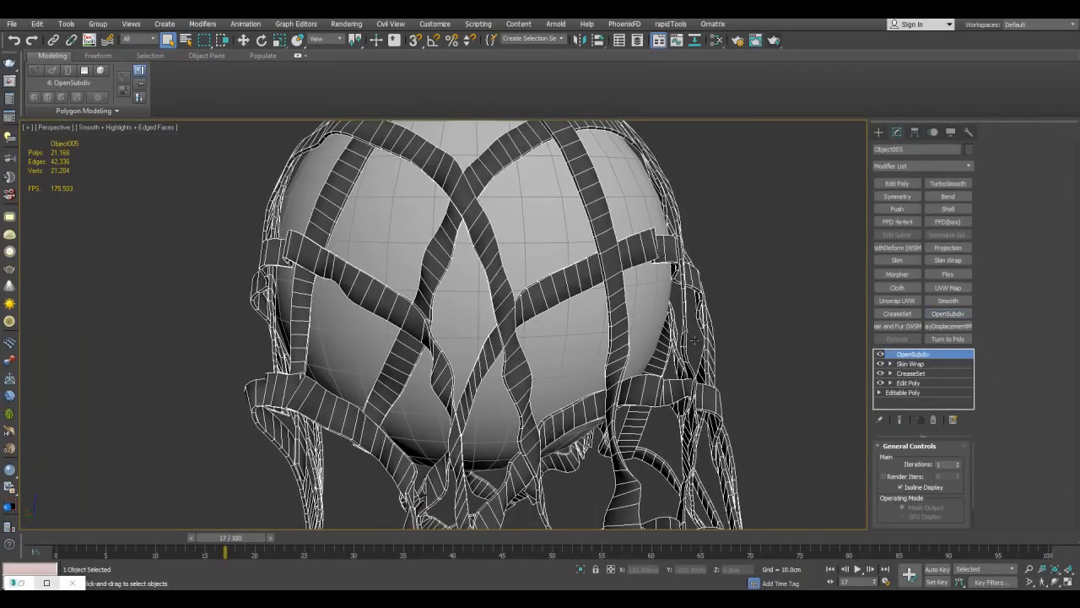
{"action": "key", "text": "F4"}
{"action": "middle_click_drag", "start_coordinate": [600, 294], "coordinate": [560, 296], "text": "alt"}
{"action": "scroll", "coordinate": [538, 268], "scroll_direction": "up", "scroll_amount": 4}
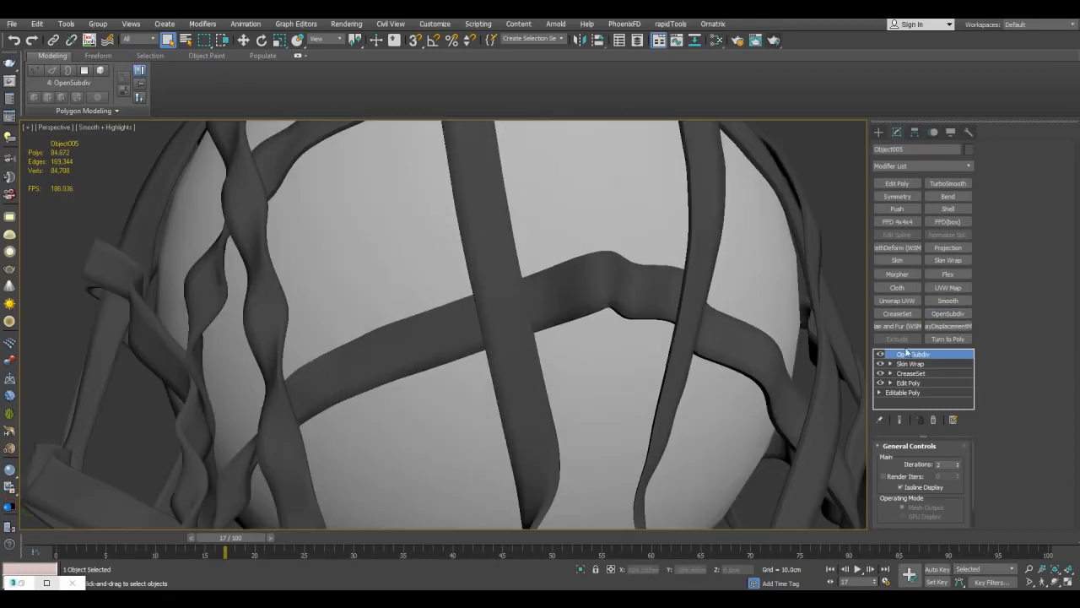
Compare the lattice strips with OpenSubdiv switched off and on, both with and without edged faces
{"action": "left_click", "coordinate": [880, 355]}
{"action": "scroll", "coordinate": [603, 241], "scroll_direction": "down", "scroll_amount": 4}
{"action": "middle_click_drag", "start_coordinate": [603, 240], "coordinate": [723, 379], "text": "alt"}
{"action": "scroll", "coordinate": [697, 334], "scroll_direction": "up", "scroll_amount": 4}
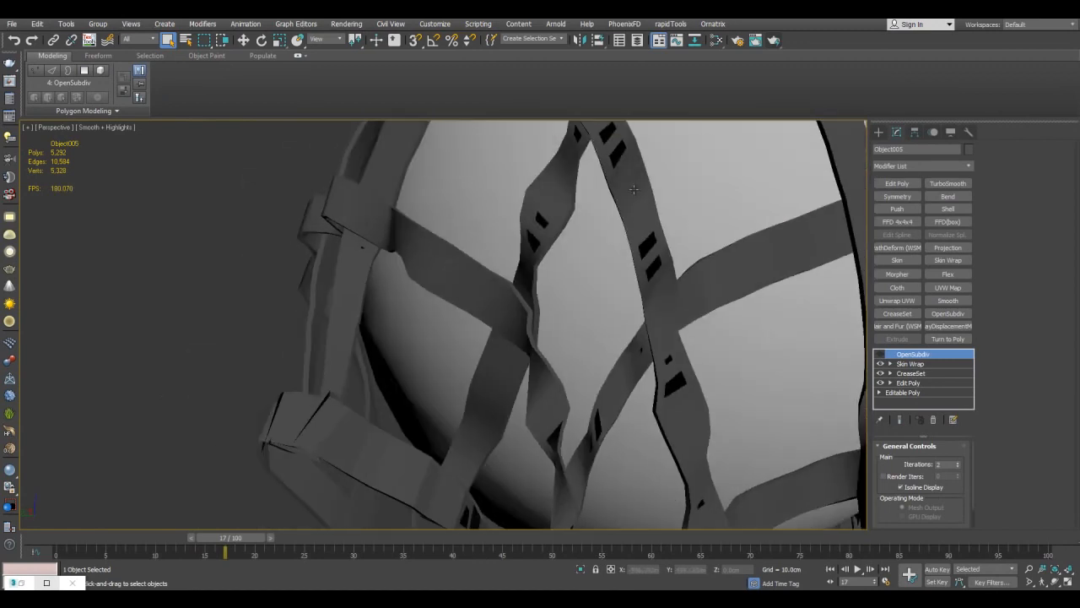
{"action": "left_click", "coordinate": [880, 355]}
{"action": "left_click", "coordinate": [880, 355]}
{"action": "left_click", "coordinate": [881, 355]}
{"action": "key", "text": "F4"}
{"action": "left_click", "coordinate": [880, 355]}
{"action": "scroll", "coordinate": [602, 304], "scroll_direction": "down", "scroll_amount": 4}
{"action": "middle_click_drag", "start_coordinate": [603, 304], "coordinate": [699, 313], "text": "alt"}
{"action": "scroll", "coordinate": [700, 313], "scroll_direction": "up", "scroll_amount": 3}
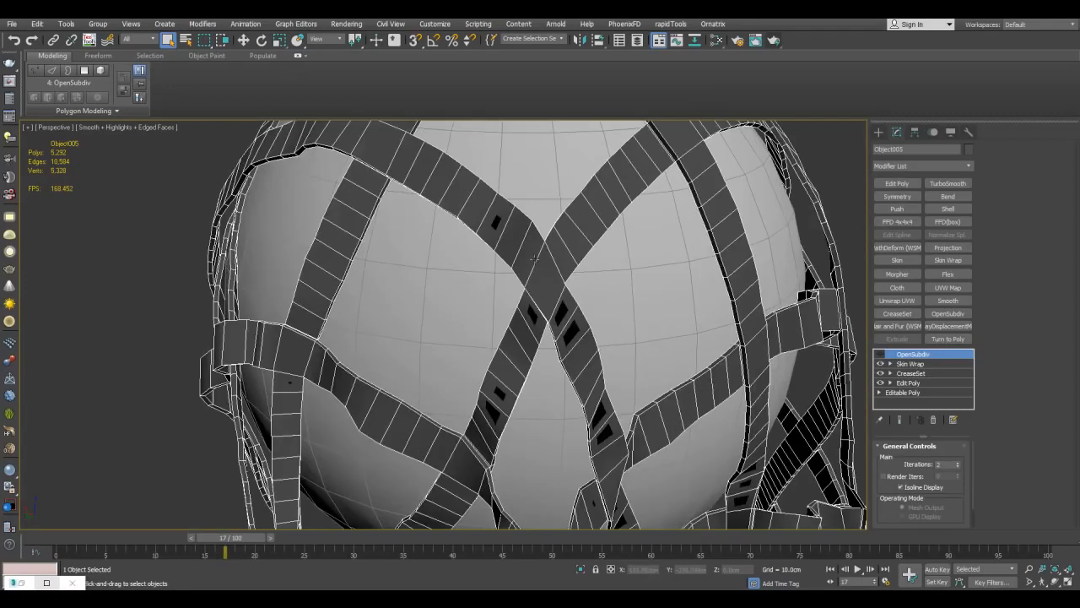
{"action": "middle_click_drag", "start_coordinate": [524, 265], "coordinate": [914, 380], "text": "alt"}
{"action": "left_click", "coordinate": [880, 355]}
{"action": "key", "text": "F4"}
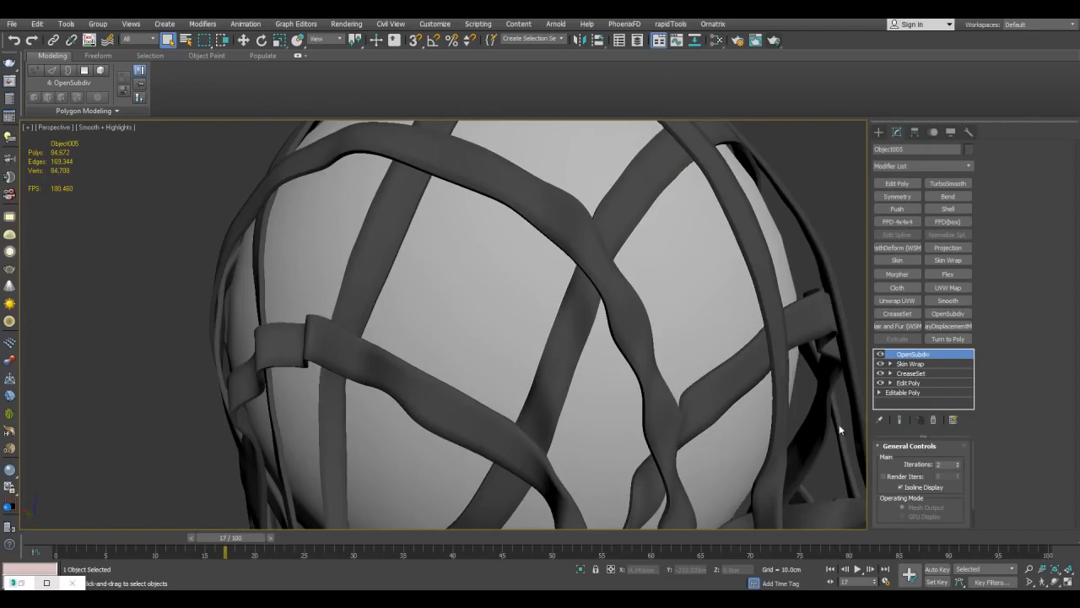
Show edged faces again and adjust the lattice's OpenSubdiv viewport and render iterations
{"action": "key", "text": "F4"}
{"action": "left_click", "coordinate": [959, 467]}
{"action": "left_click", "coordinate": [959, 466]}
{"action": "left_click", "coordinate": [921, 477]}
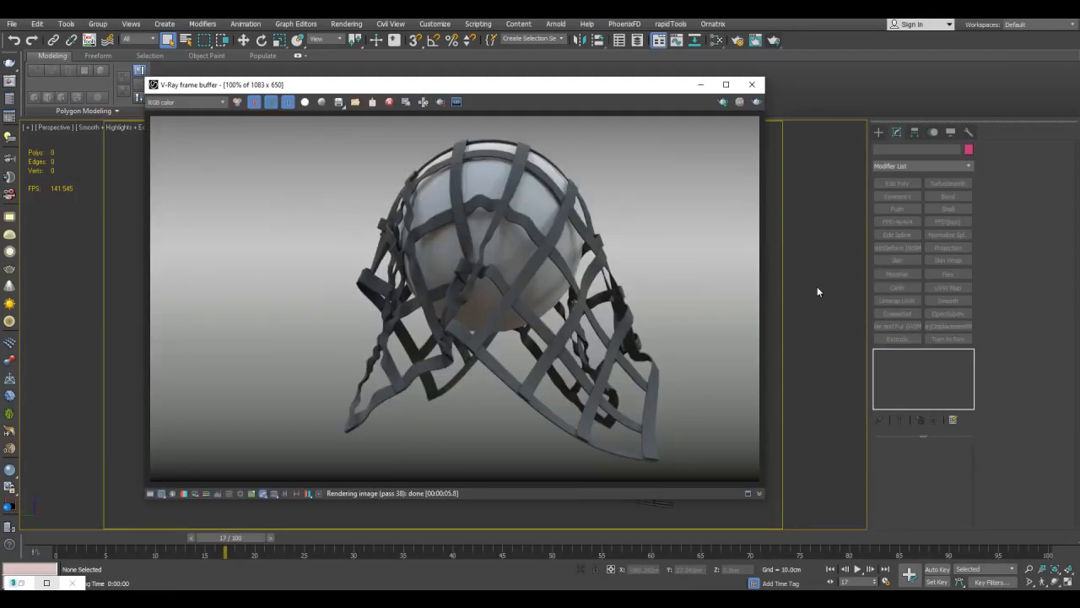
Examine the strips in the V-Ray render of the lattice at 200% zoom
{"action": "scroll", "coordinate": [622, 262], "scroll_direction": "up", "scroll_amount": 2}
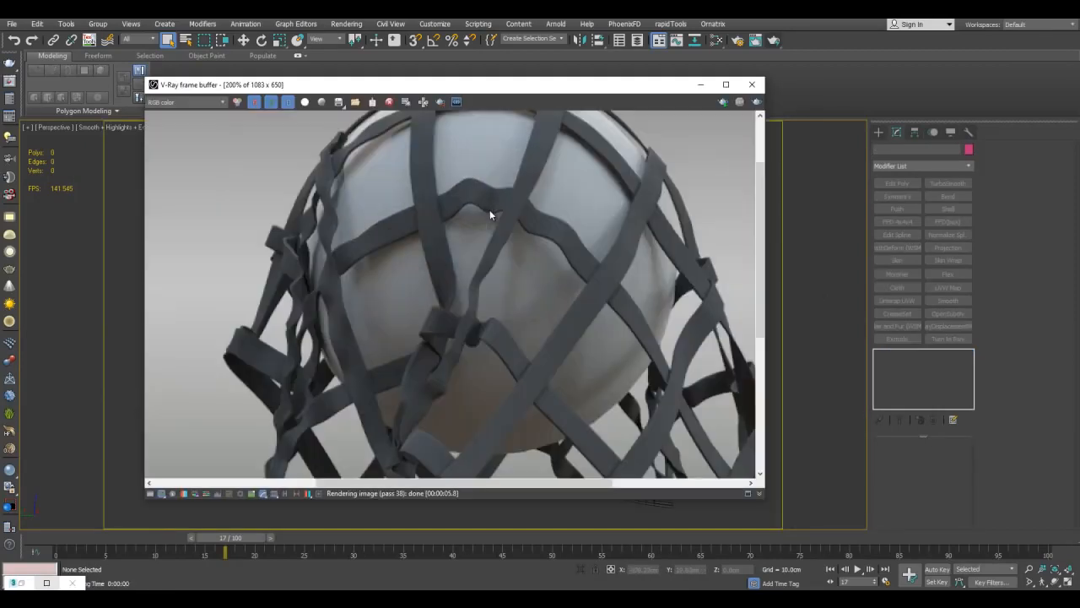
{"action": "scroll", "coordinate": [532, 224], "scroll_direction": "down", "scroll_amount": 2}
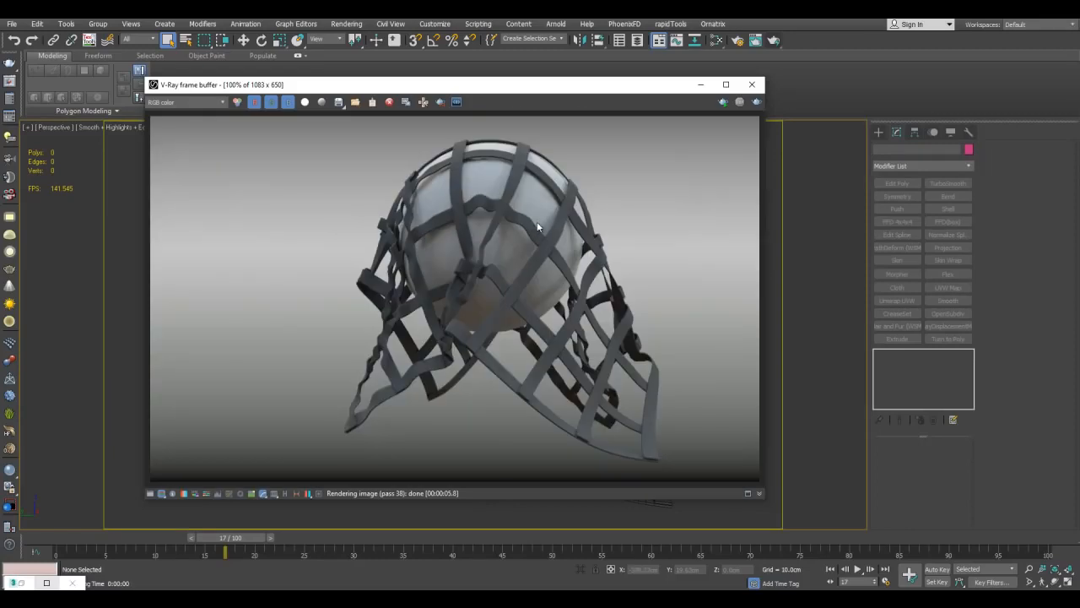